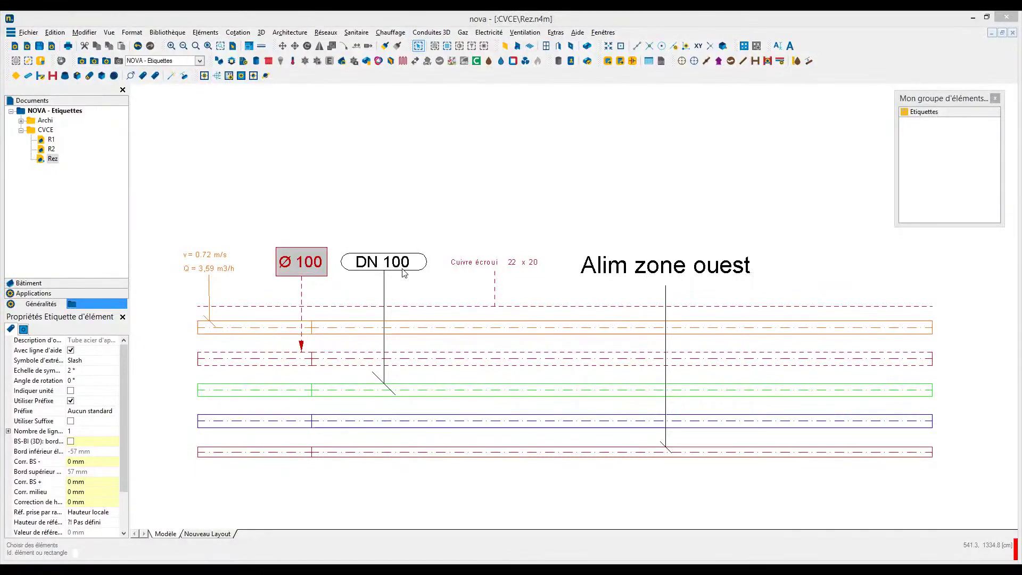
# - Create a new label in the style of the DN 100 label for the lowest pipe and place it below that pipe
pyautogui.rightClick(403, 273)
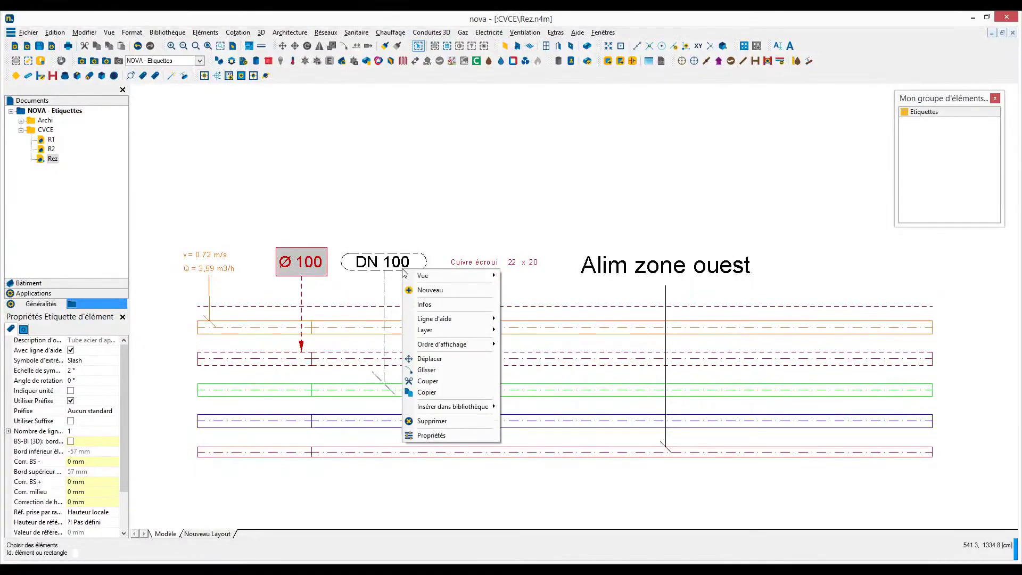
pyautogui.click(430, 290)
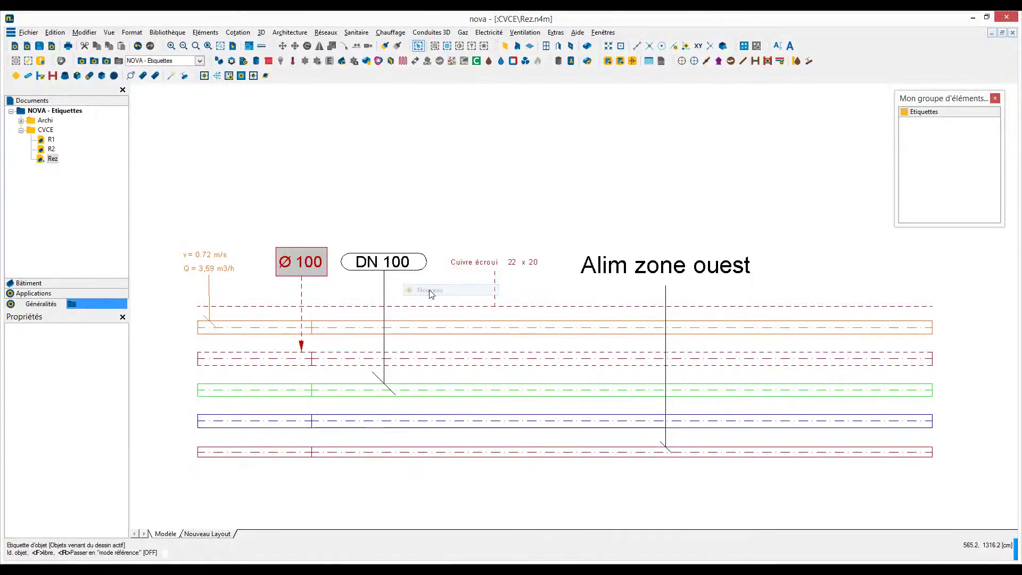
pyautogui.click(479, 452)
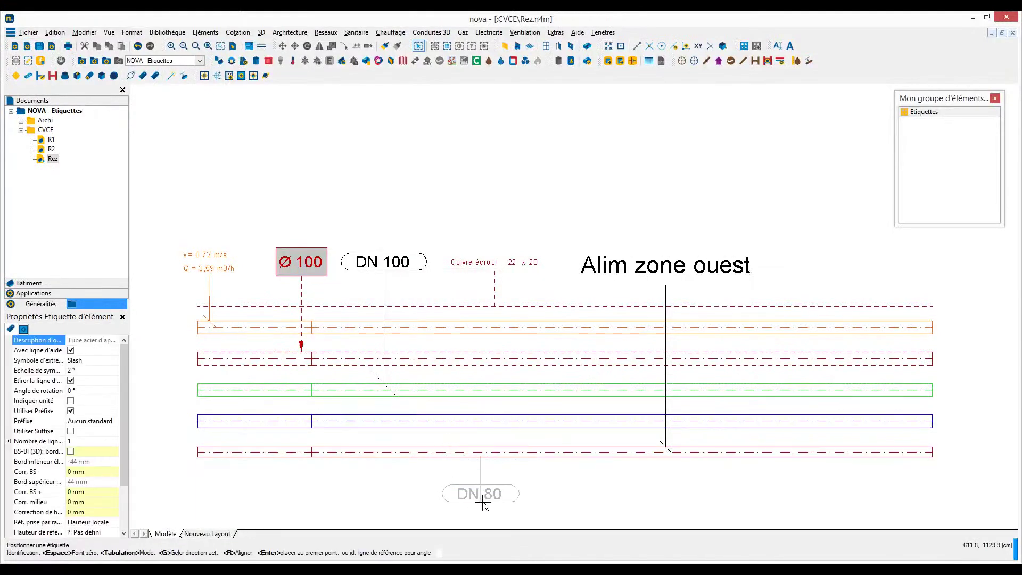
pyautogui.click(485, 506)
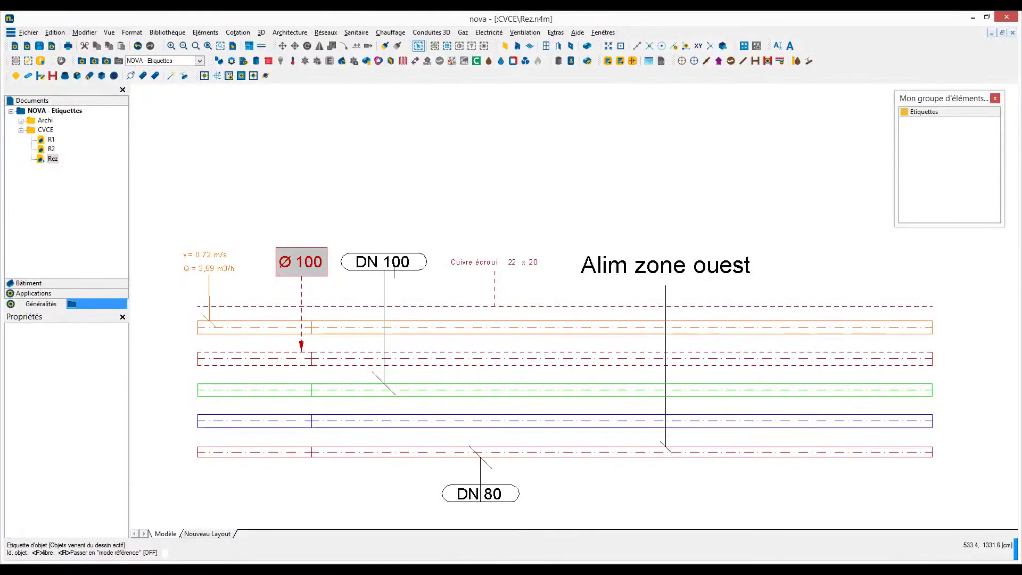
pyautogui.press('Escape')
# - Insert the DN 100 label into the Etiquettes folder of Mon groupe d'éléments 1 in the personal library
pyautogui.rightClick(401, 274)
pyautogui.moveTo(432, 409)
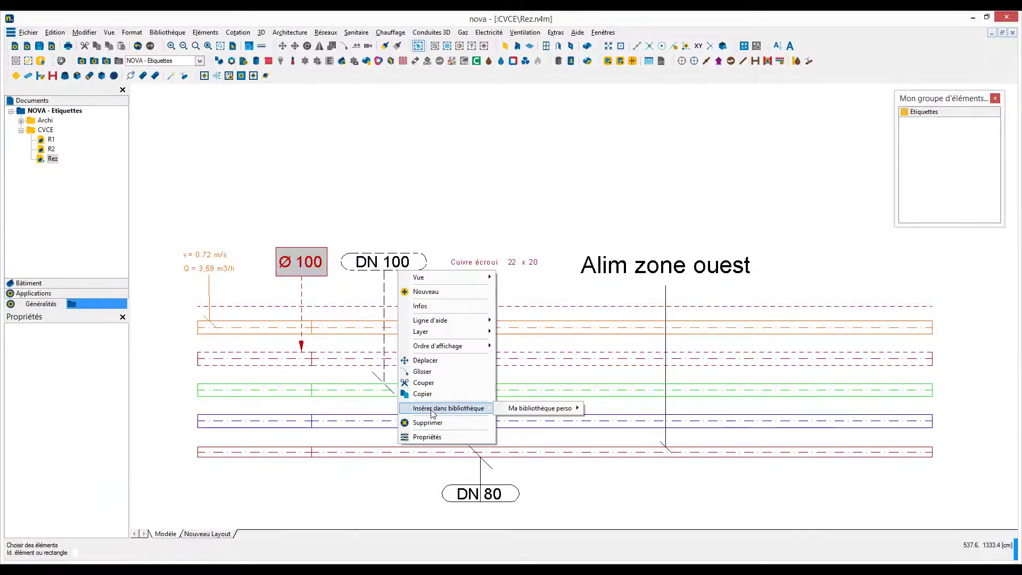
pyautogui.moveTo(510, 415)
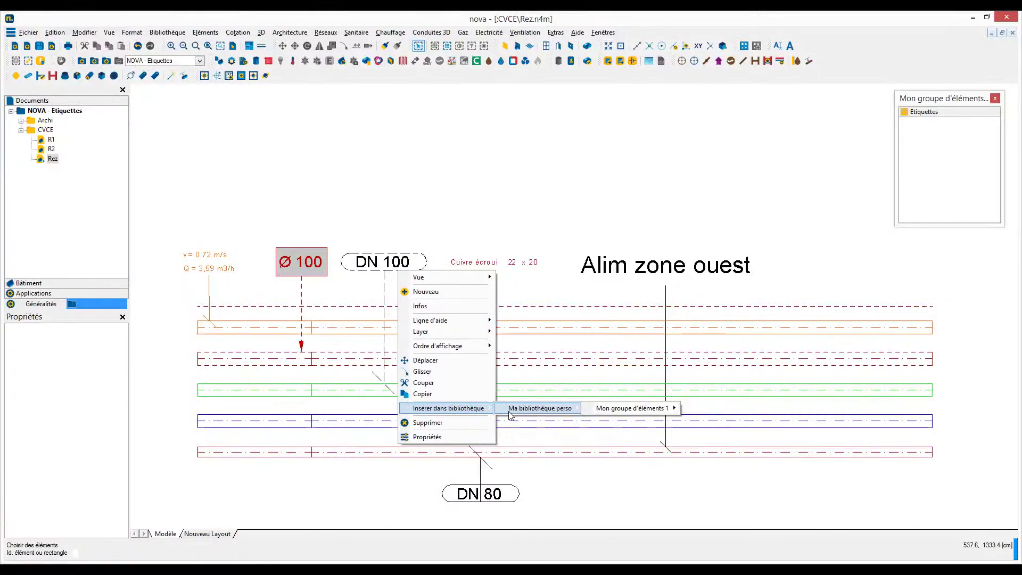
pyautogui.moveTo(654, 410)
pyautogui.click(705, 411)
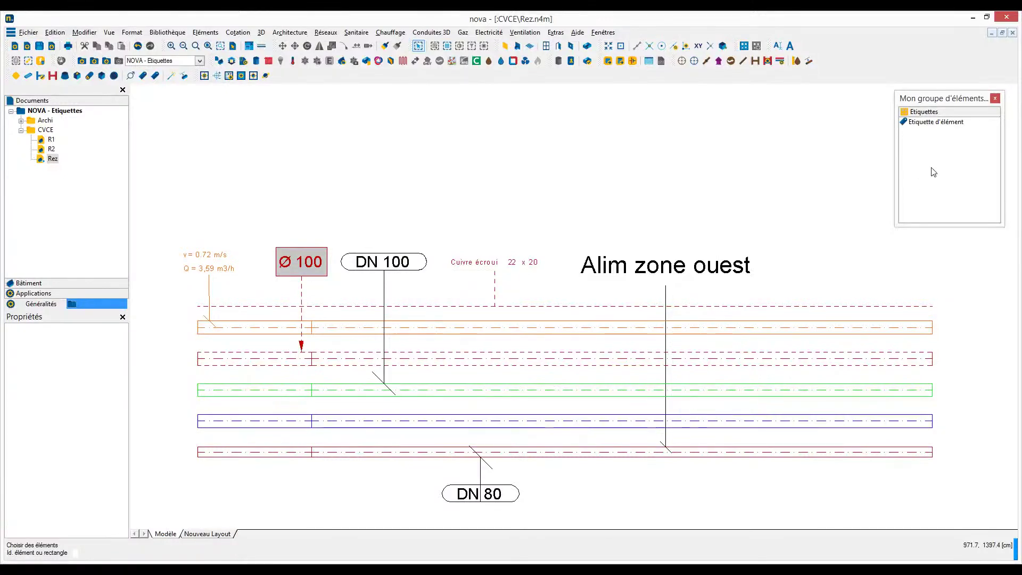
# - Rename the saved label in the Etiquettes library folder as DN
pyautogui.rightClick(937, 123)
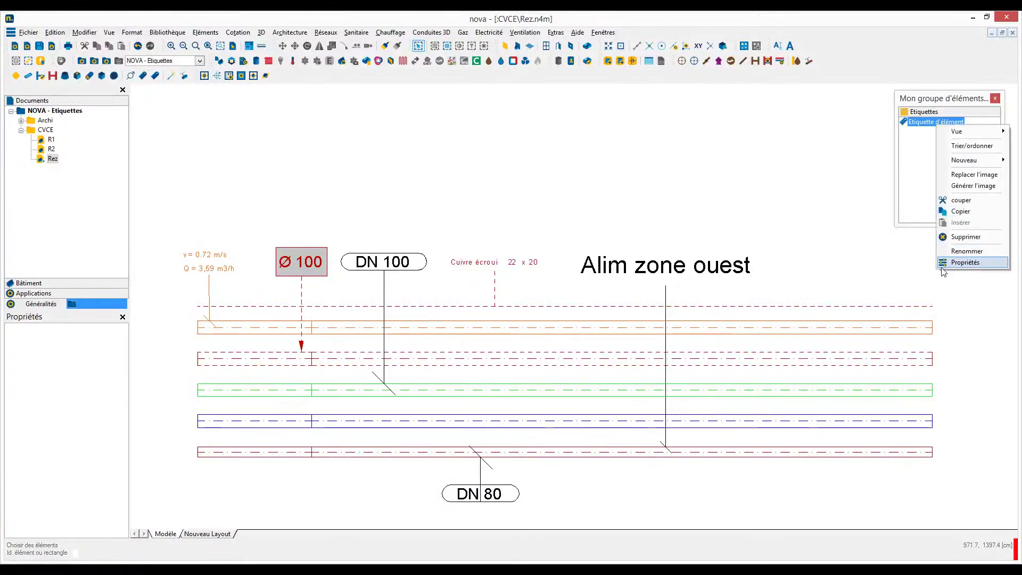
pyautogui.click(942, 270)
pyautogui.write('DN')
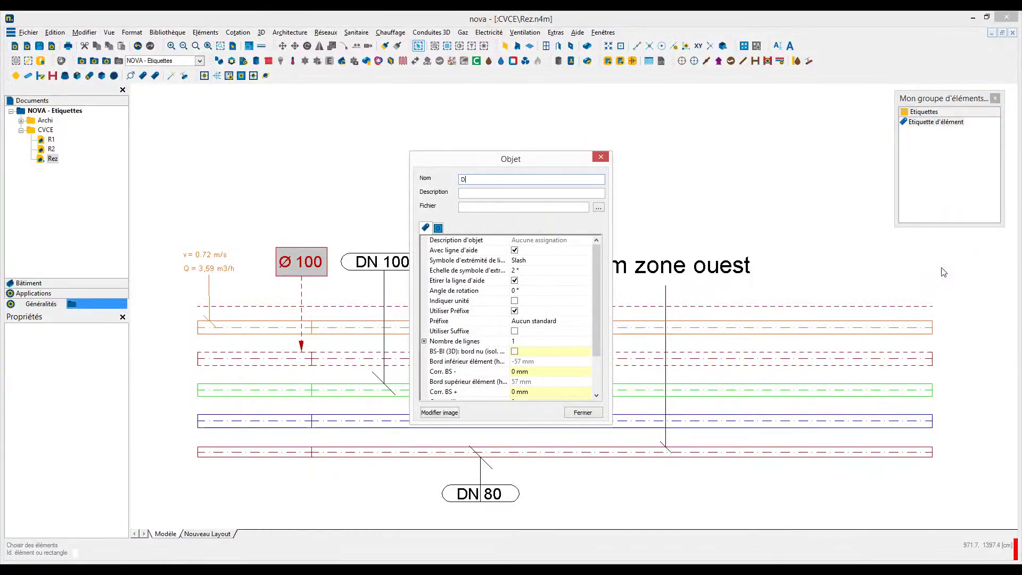
pyautogui.click(584, 413)
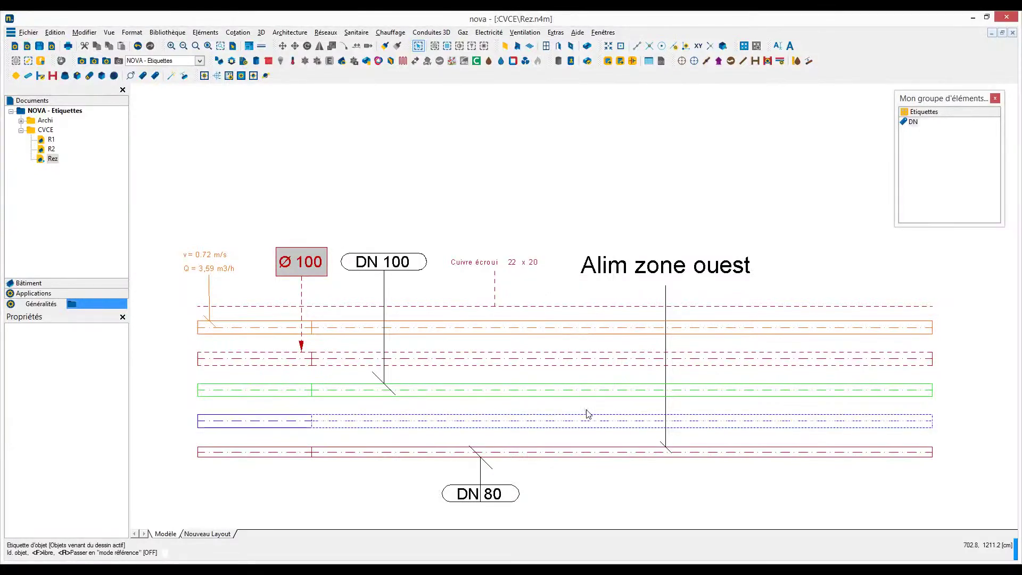
pyautogui.press('Escape')
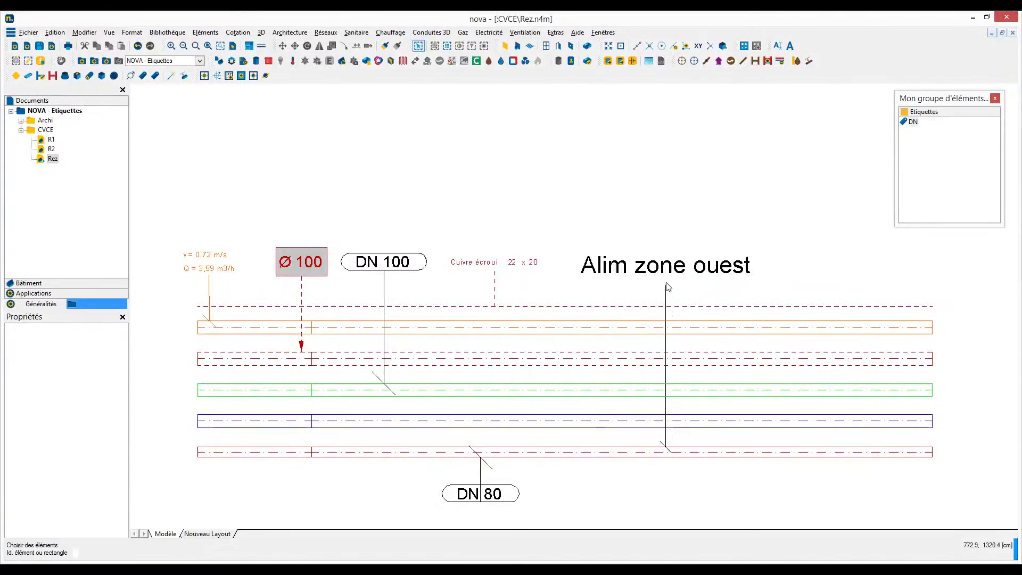
# - Turn off the automatic leader line option for the "Alim zone ouest" label
pyautogui.rightClick(640, 272)
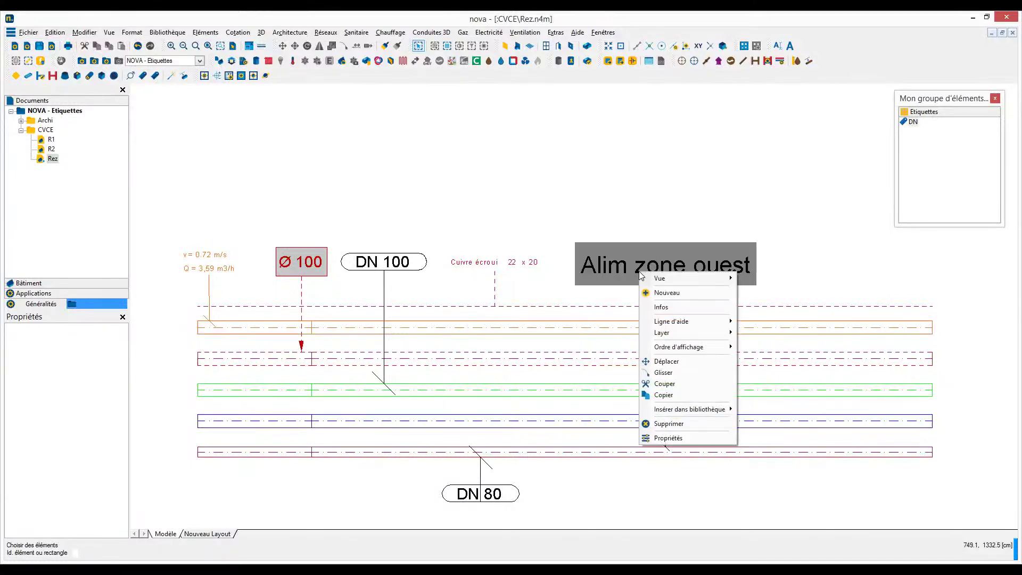
pyautogui.moveTo(712, 325)
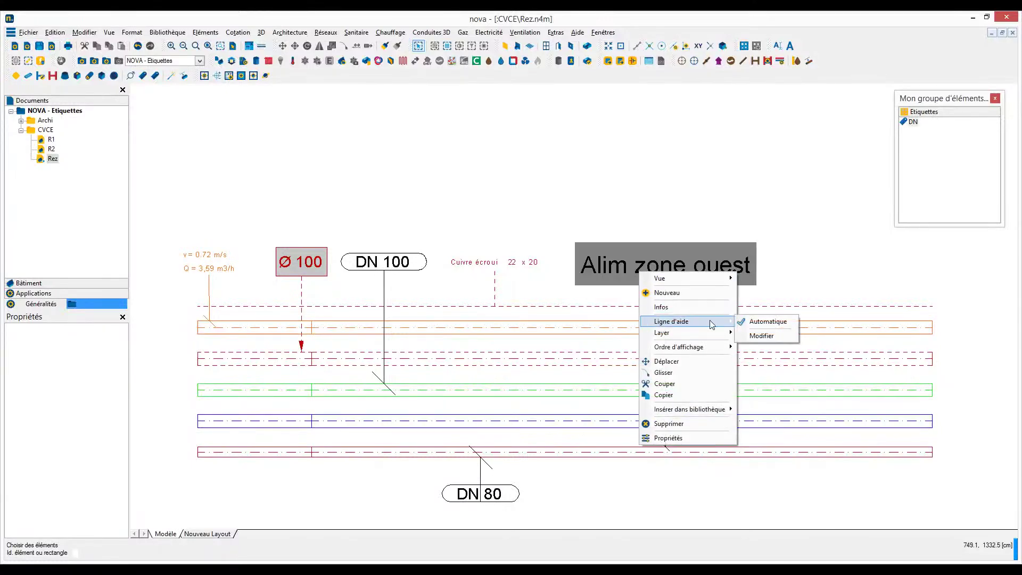
pyautogui.click(767, 322)
pyautogui.click(531, 325)
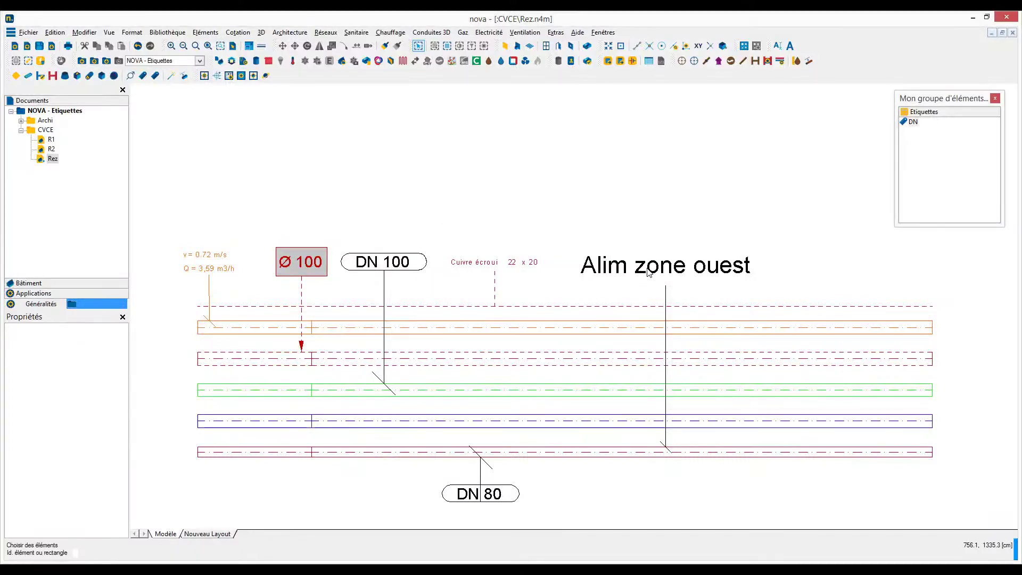
# - Add leader end symbols to the "Alim zone ouest" leader where it crosses the blue, green, dashed red and orange pipes
pyautogui.rightClick(649, 273)
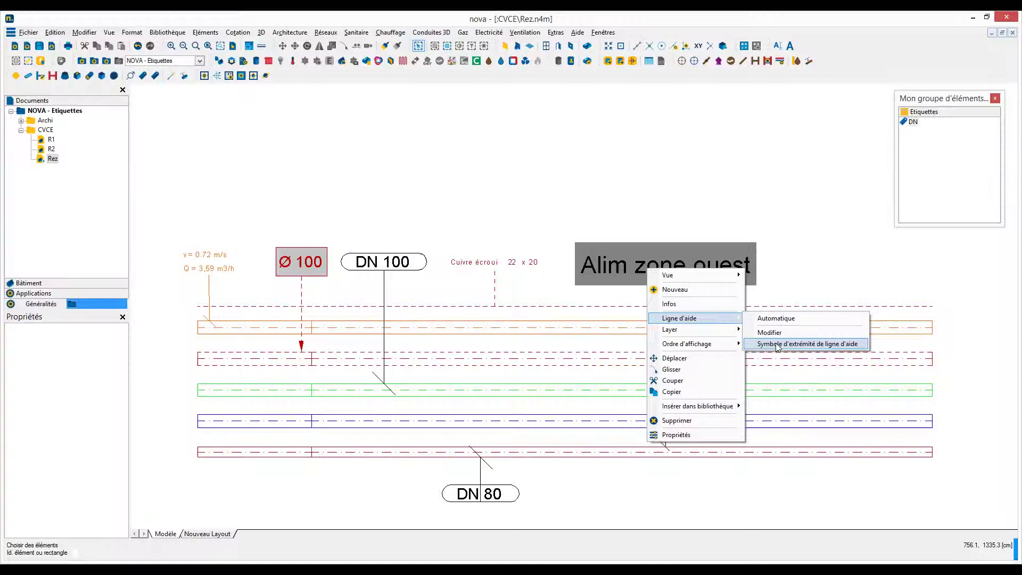
pyautogui.click(776, 345)
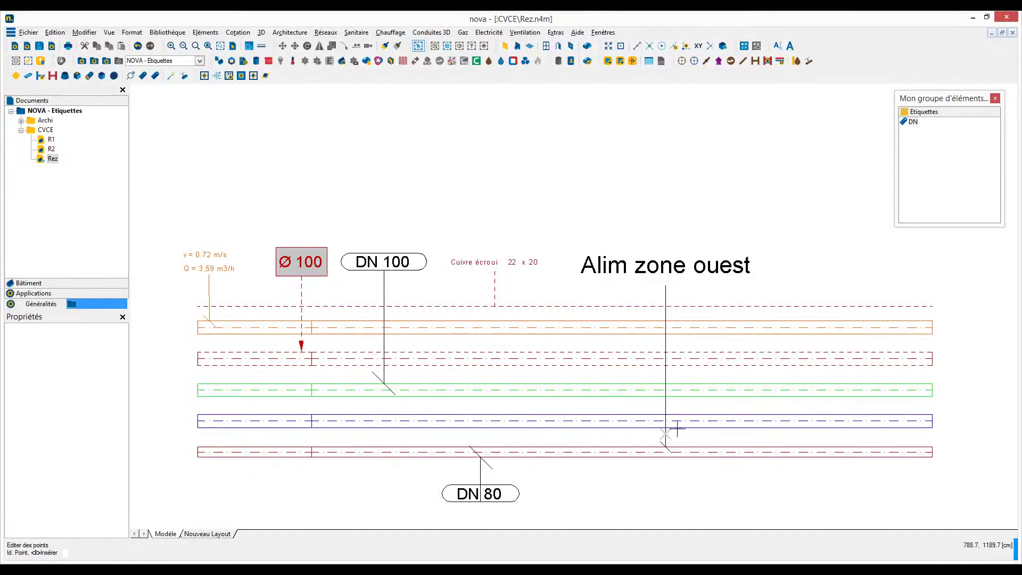
pyautogui.click(665, 417)
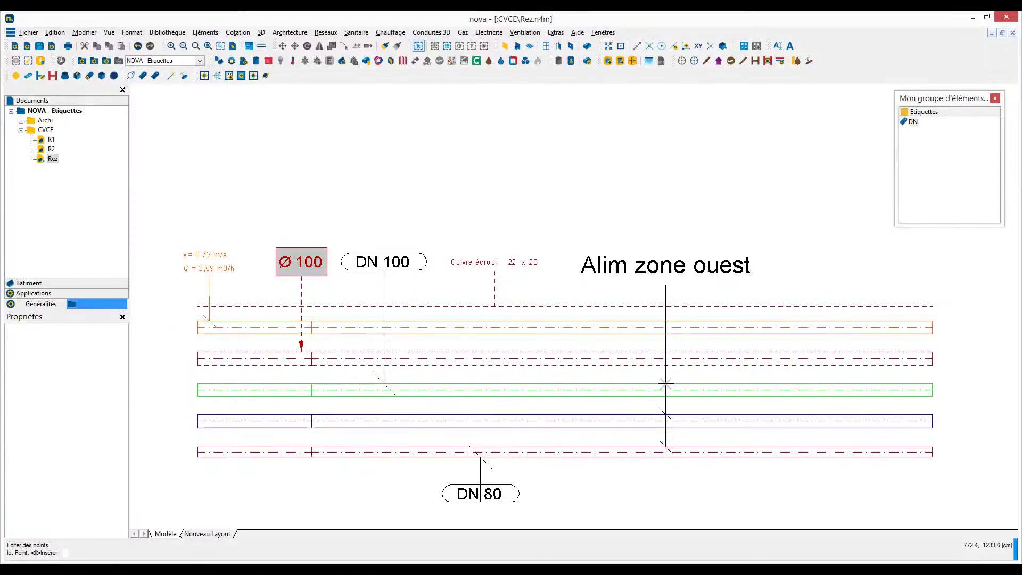
pyautogui.click(665, 384)
pyautogui.click(666, 351)
pyautogui.click(665, 326)
pyautogui.press('Escape')
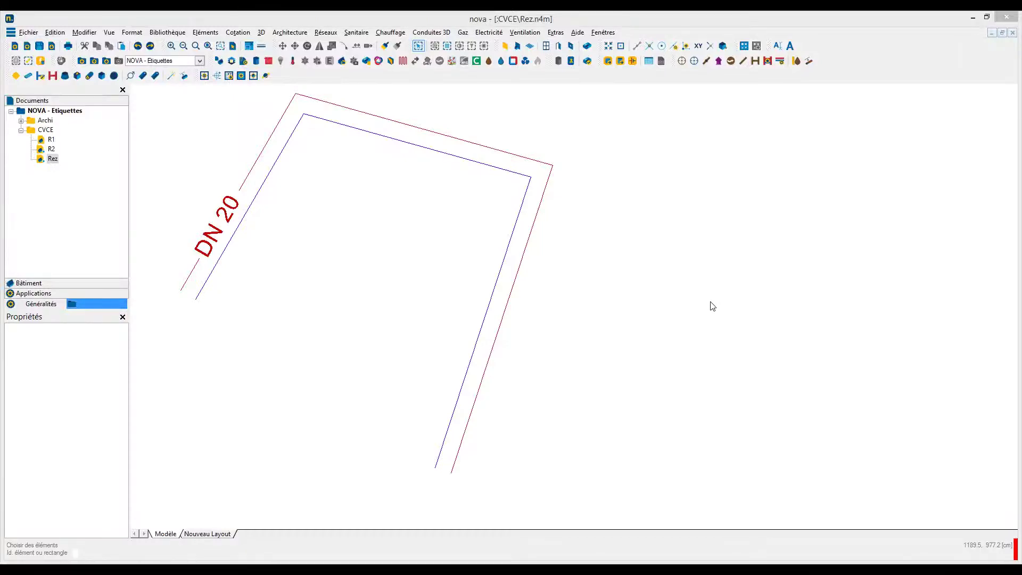
# - Create a new label from the sloped DN 20 label on the red pipe's upper segment, aligned parallel to it and placed on the line
pyautogui.rightClick(222, 218)
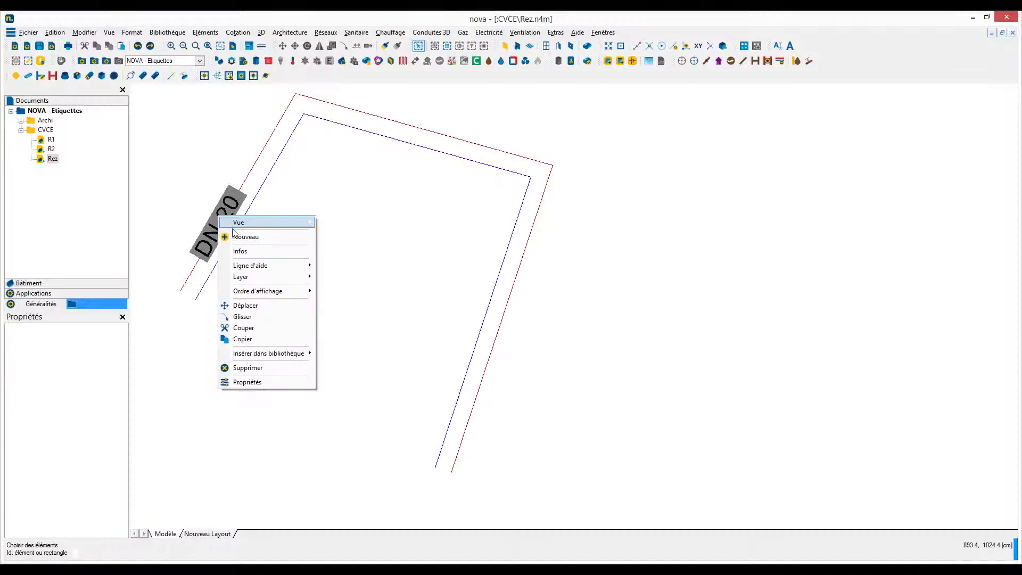
pyautogui.click(246, 236)
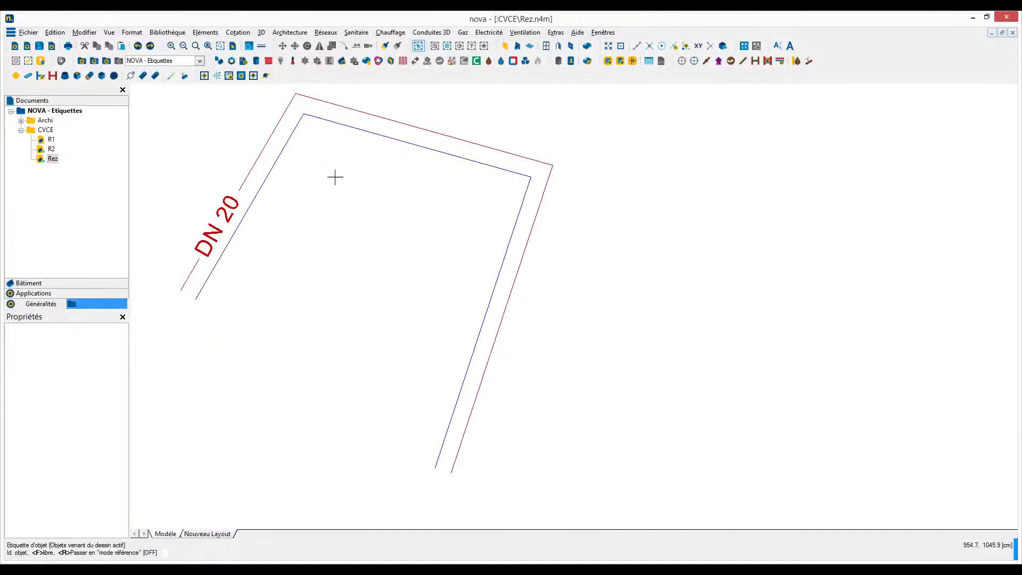
pyautogui.click(436, 130)
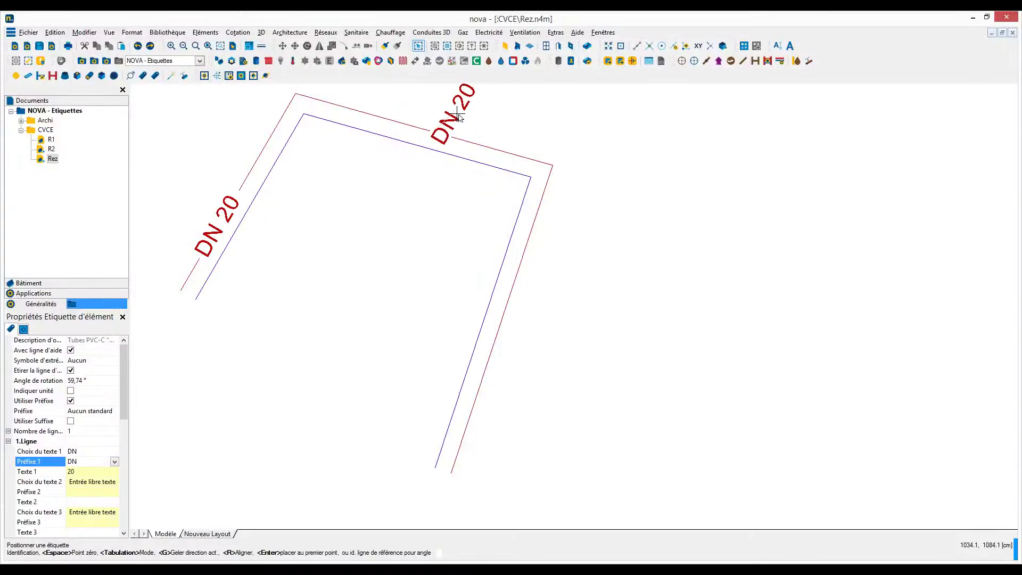
pyautogui.press('Escape')
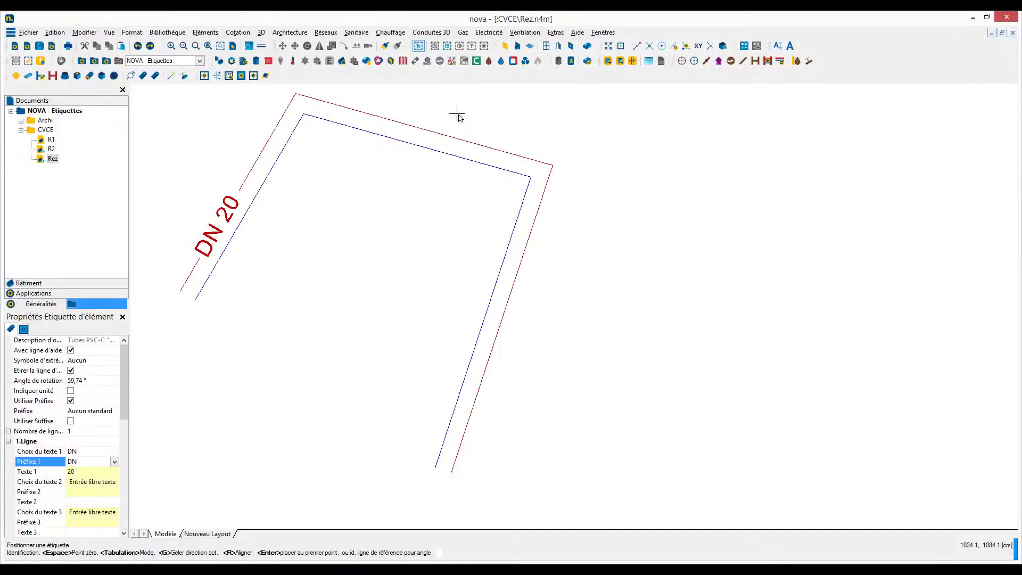
pyautogui.click(446, 138)
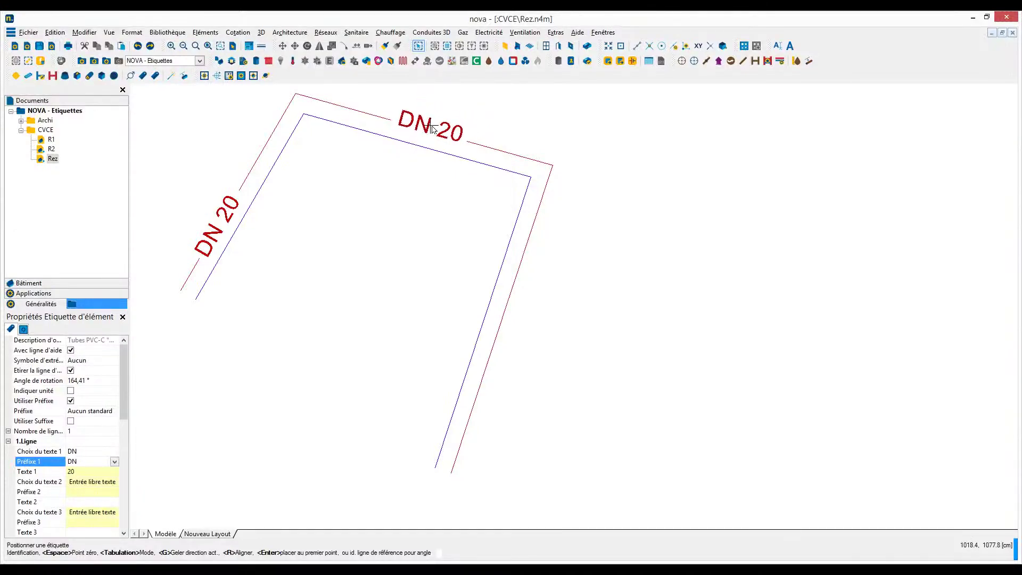
pyautogui.click(432, 130)
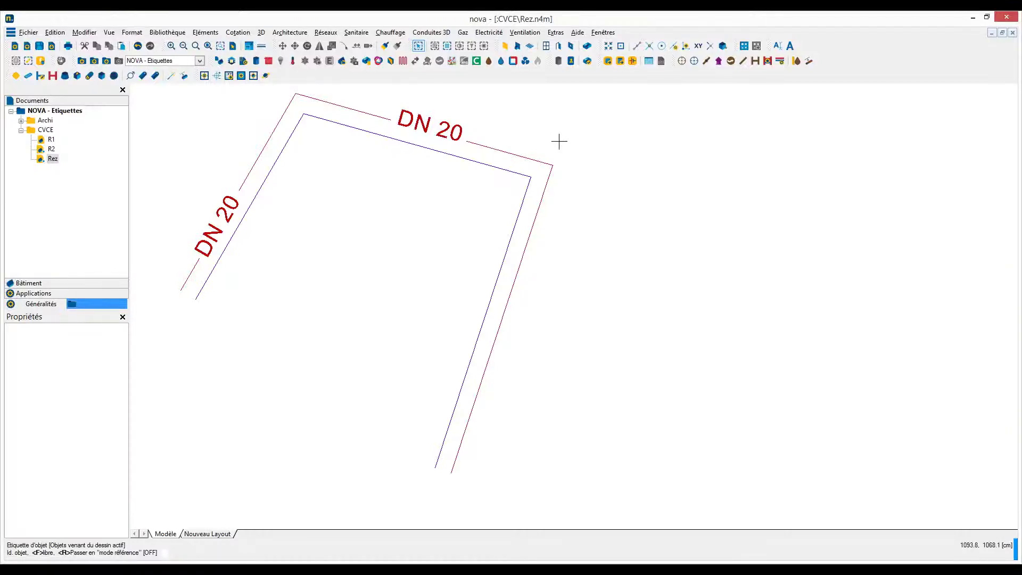
# - Label the red pipe's long descending segment the same way, rotating the label parallel to the segment and placing it on the line
pyautogui.click(511, 289)
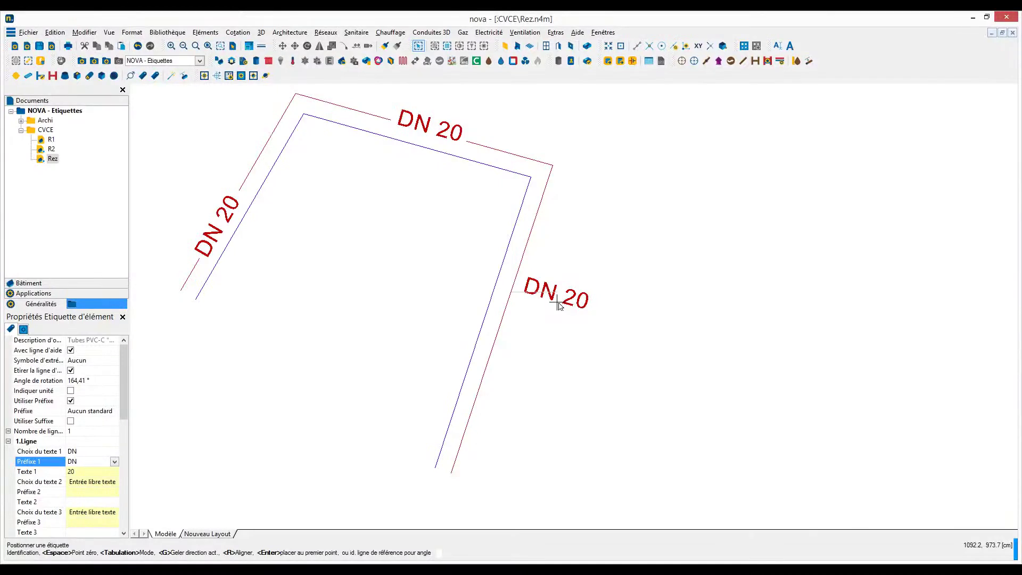
pyautogui.press('r')
pyautogui.click(512, 297)
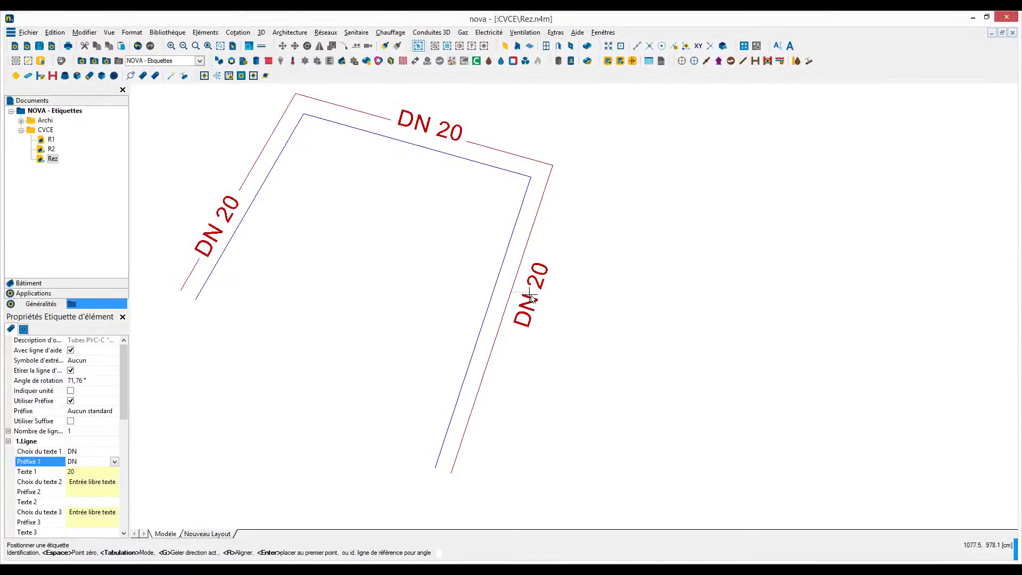
pyautogui.click(515, 296)
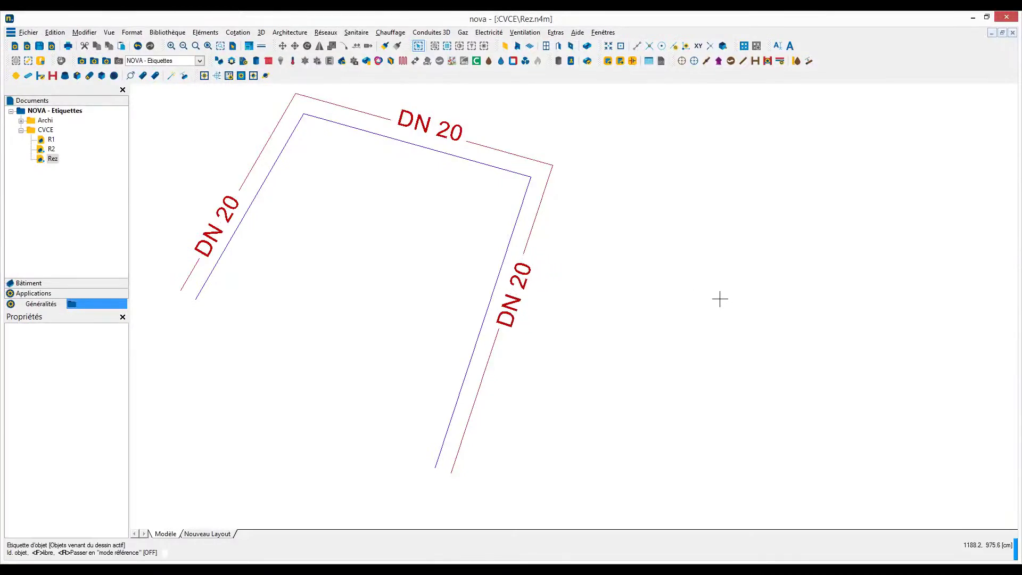
pyautogui.press('Escape')
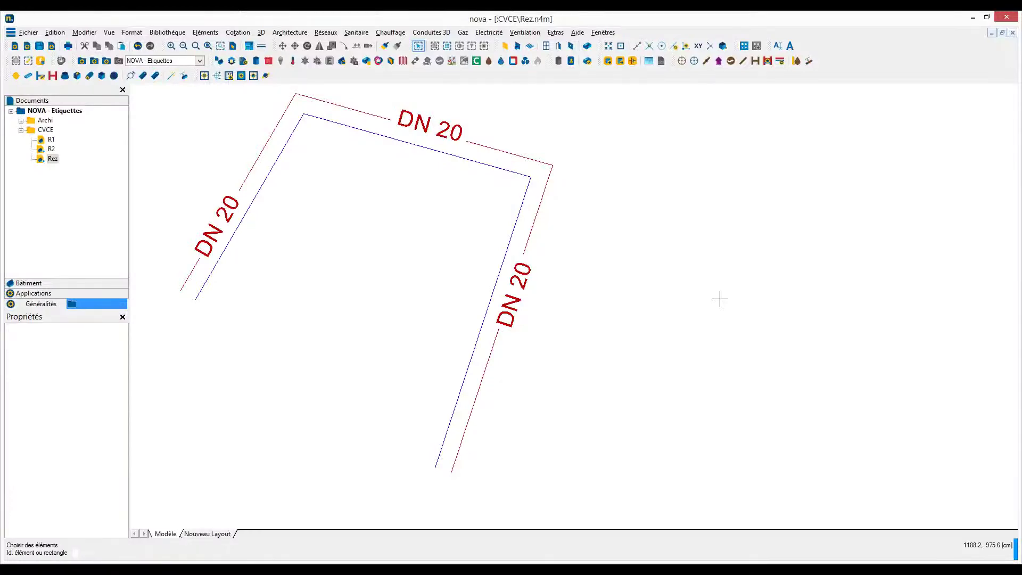
# - Create a new label from the boxed DN 25 label for the raised red pipe section, aligned horizontally with the DN 25 label
pyautogui.scroll(-3, 718, 290)
pyautogui.moveTo(804, 261)
pyautogui.mouseDown(button='middle')
pyautogui.moveTo(189, 407)
pyautogui.moveTo(240, 386)
pyautogui.mouseUp(button='middle')
pyautogui.moveTo(299, 375); pyautogui.dragTo(308, 371, button='middle')
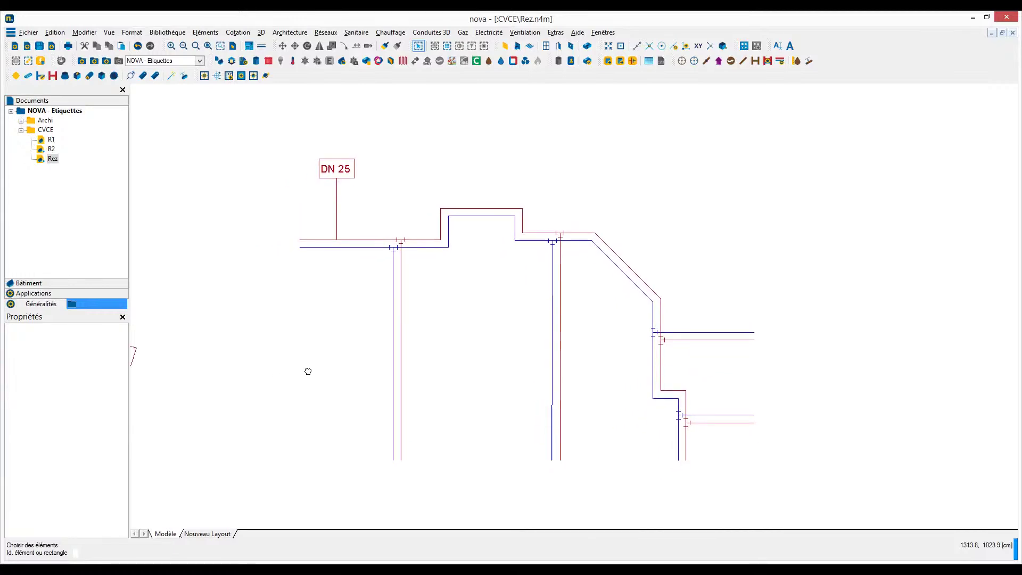
pyautogui.scroll(1, 308, 371)
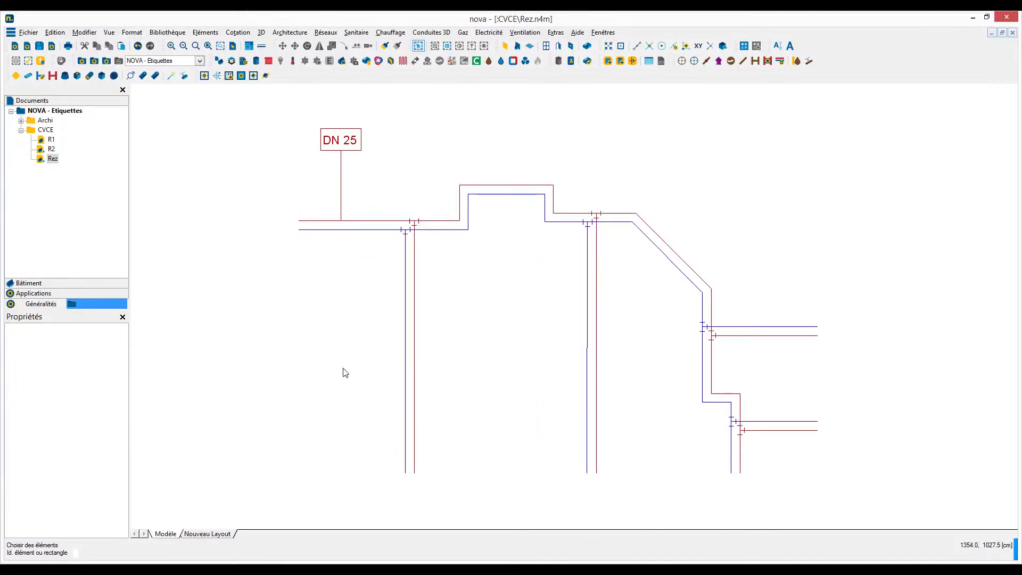
pyautogui.rightClick(351, 148)
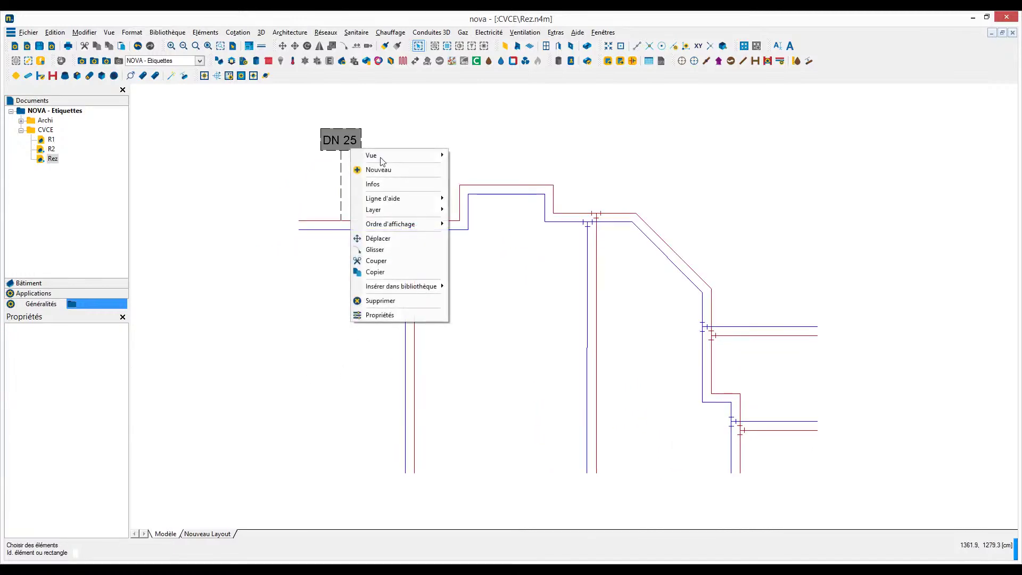
pyautogui.click(385, 171)
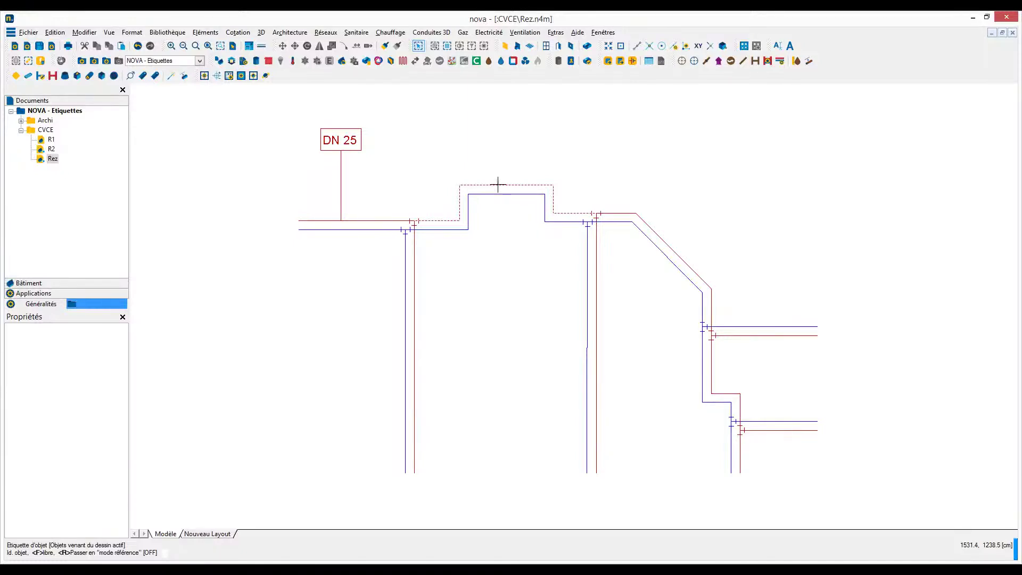
pyautogui.click(498, 185)
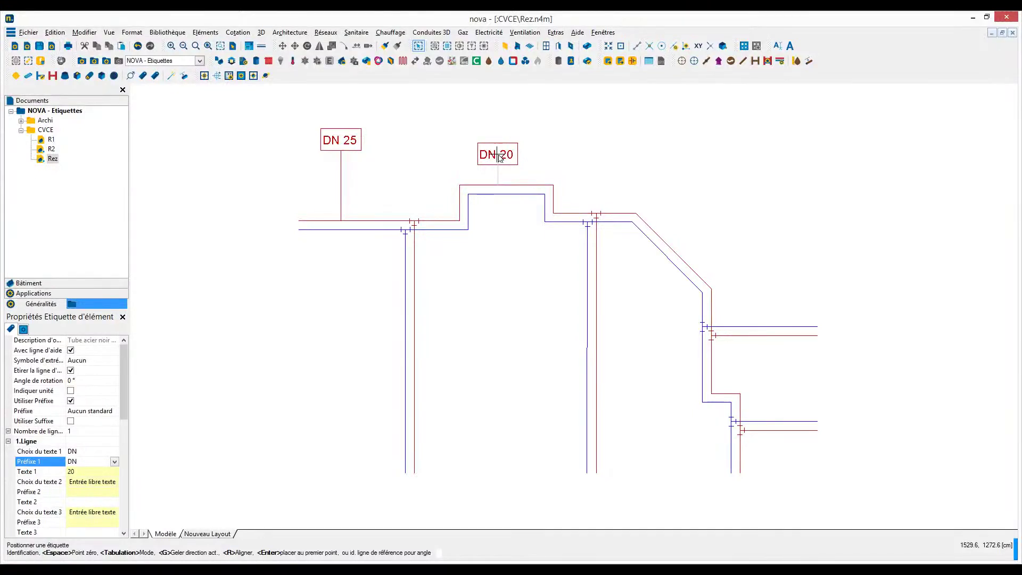
pyautogui.press('r')
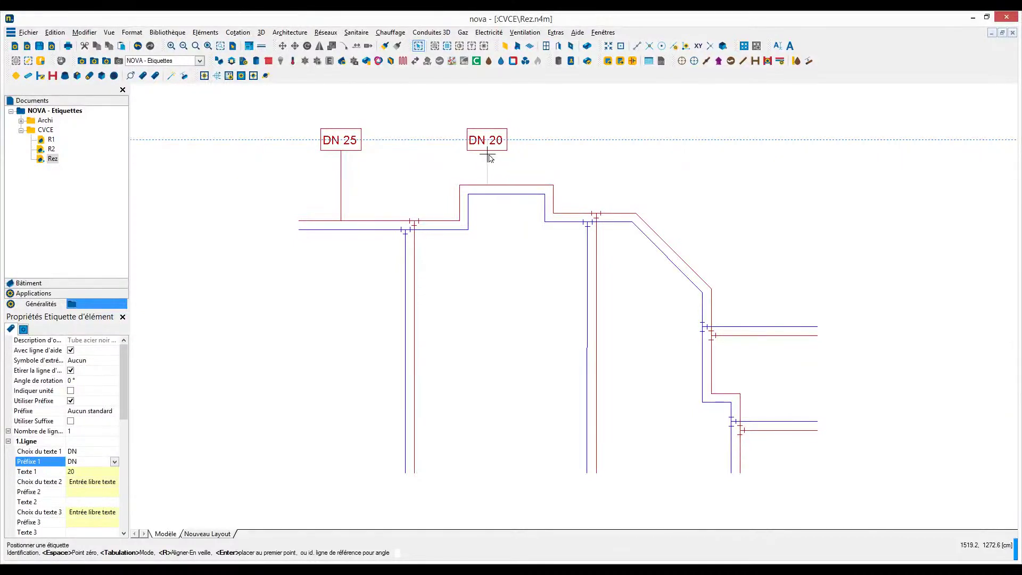
pyautogui.click(489, 157)
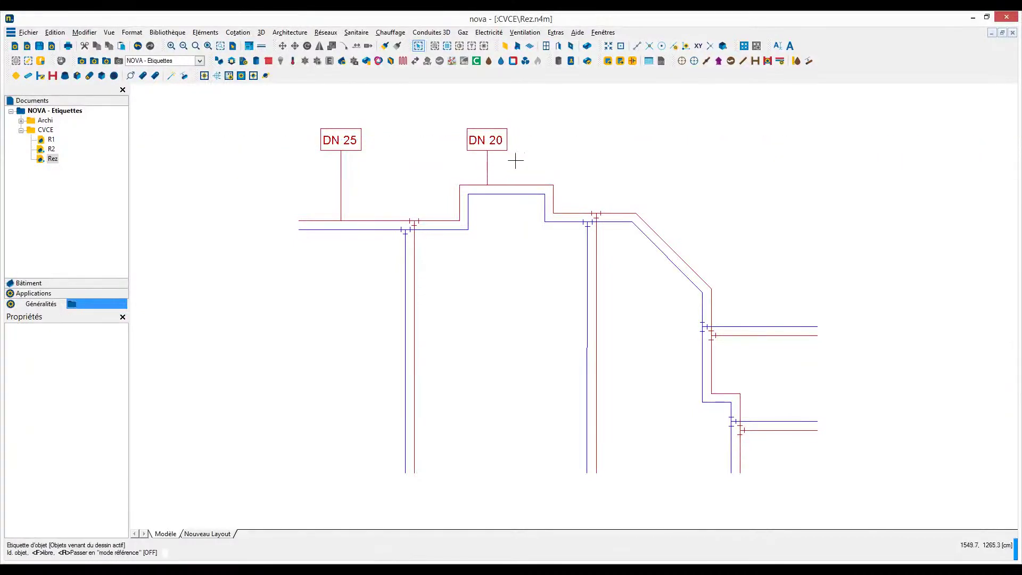
# - Label the red pipe's horizontal segment just after the raised section, aligning the label horizontally with the existing boxed labels
pyautogui.click(619, 212)
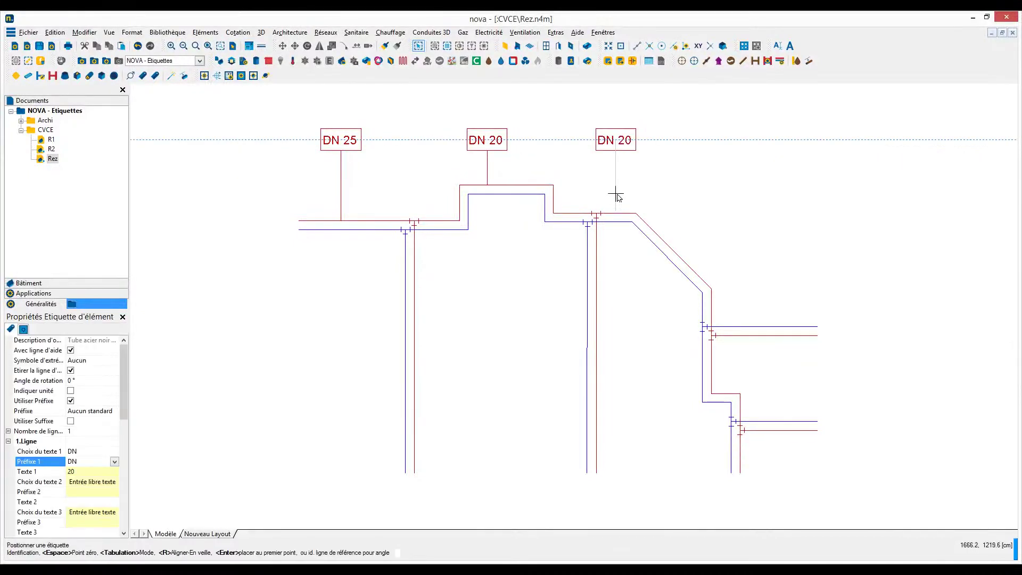
pyautogui.click(610, 146)
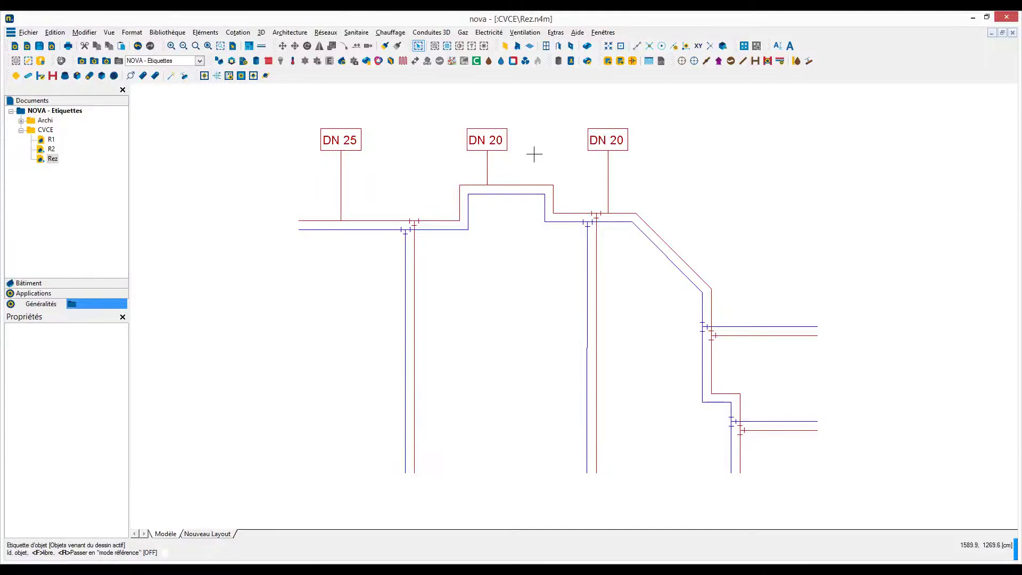
# - Define a vertical label placement axis between the second pair of descending pipes and the stepped pipe run
pyautogui.click(238, 32)
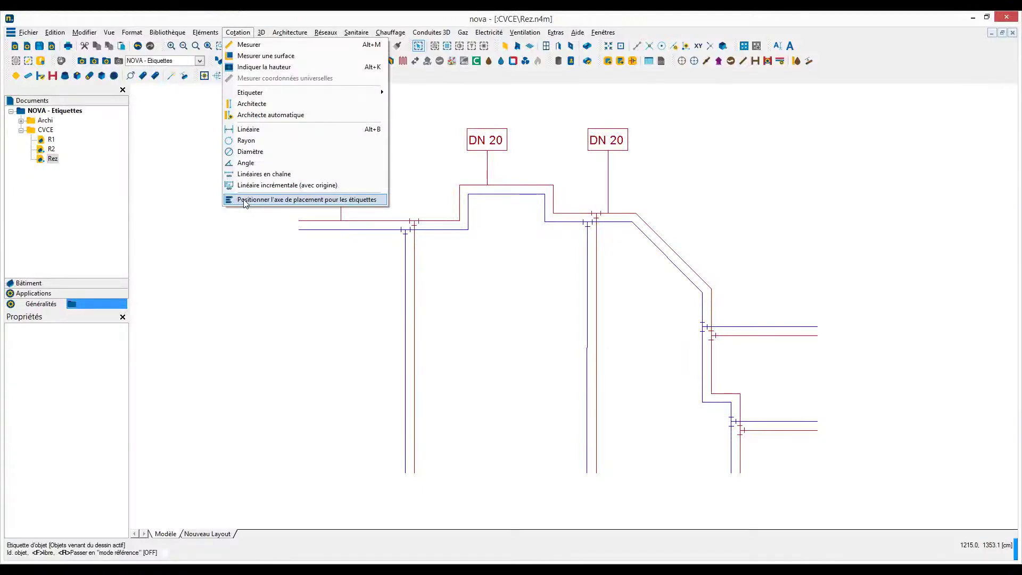
pyautogui.click(246, 200)
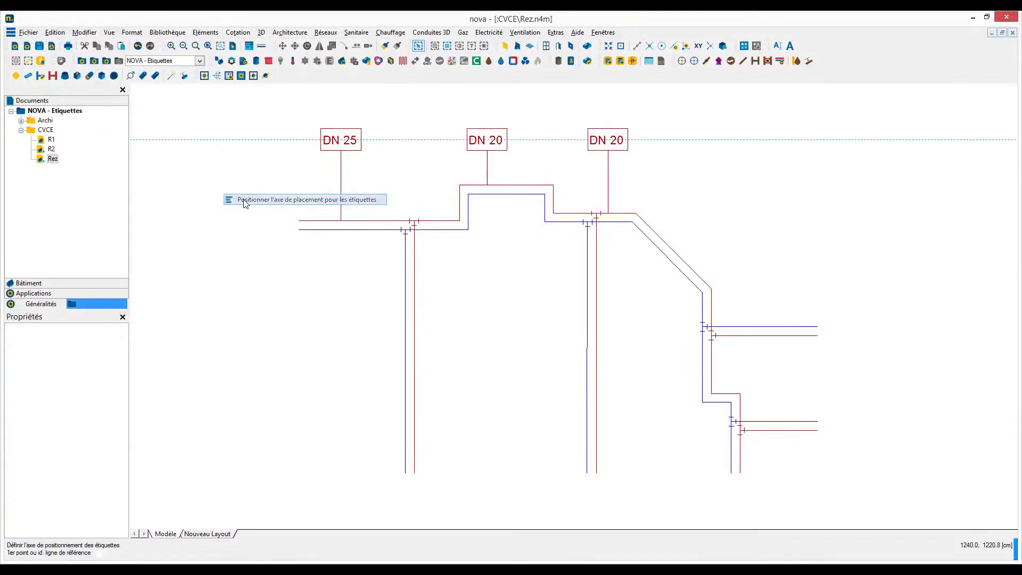
pyautogui.click(659, 208)
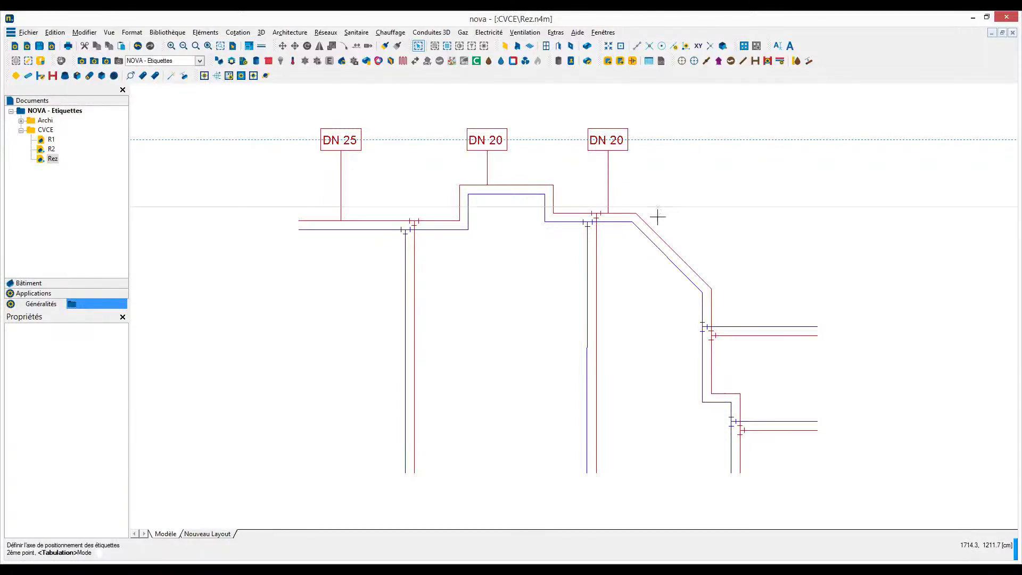
pyautogui.click(657, 390)
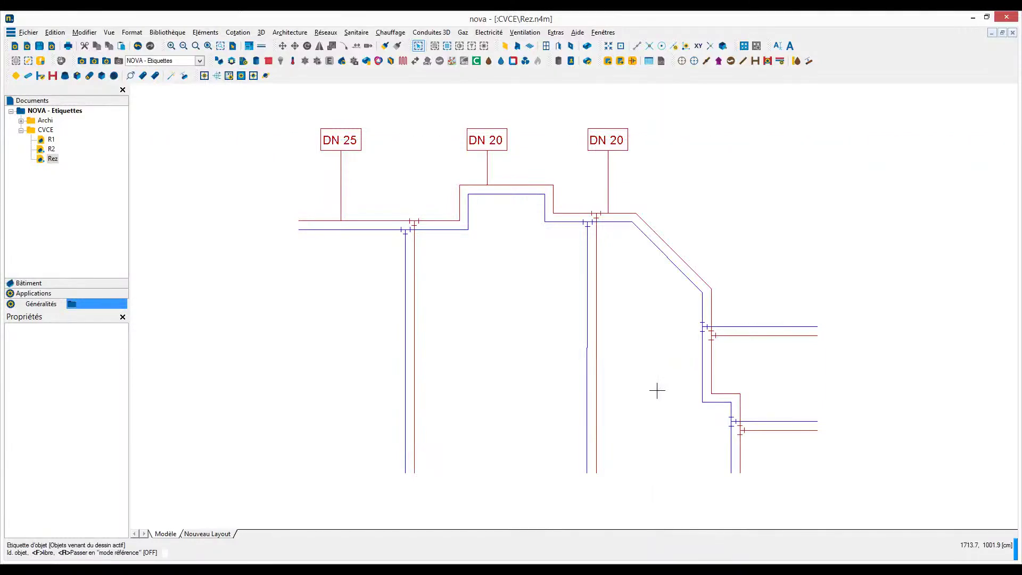
# - Label the two vertical segments of the stepped red pipe run, placing both labels on the vertical placement axis
pyautogui.click(697, 359)
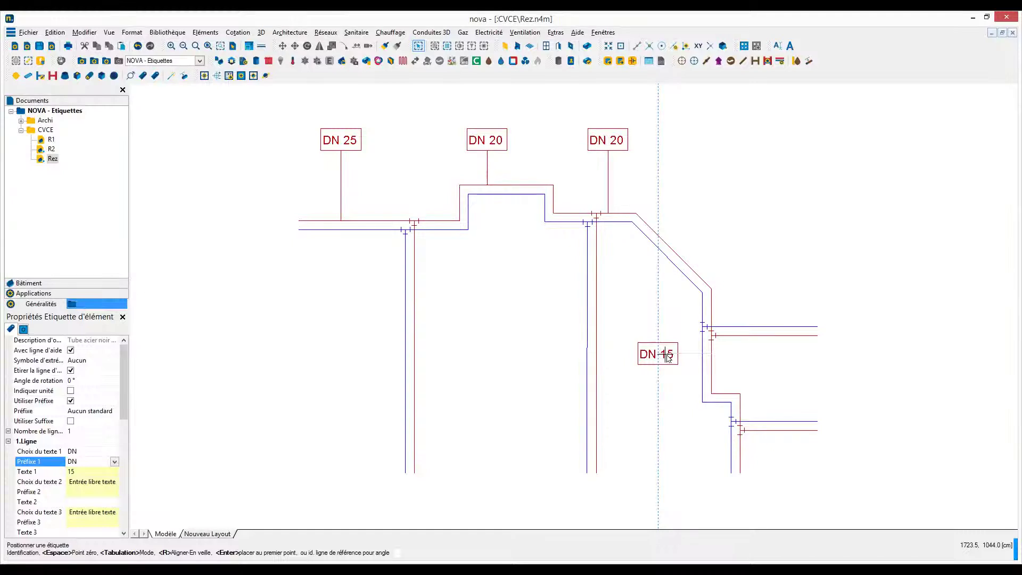
pyautogui.click(697, 356)
pyautogui.click(737, 441)
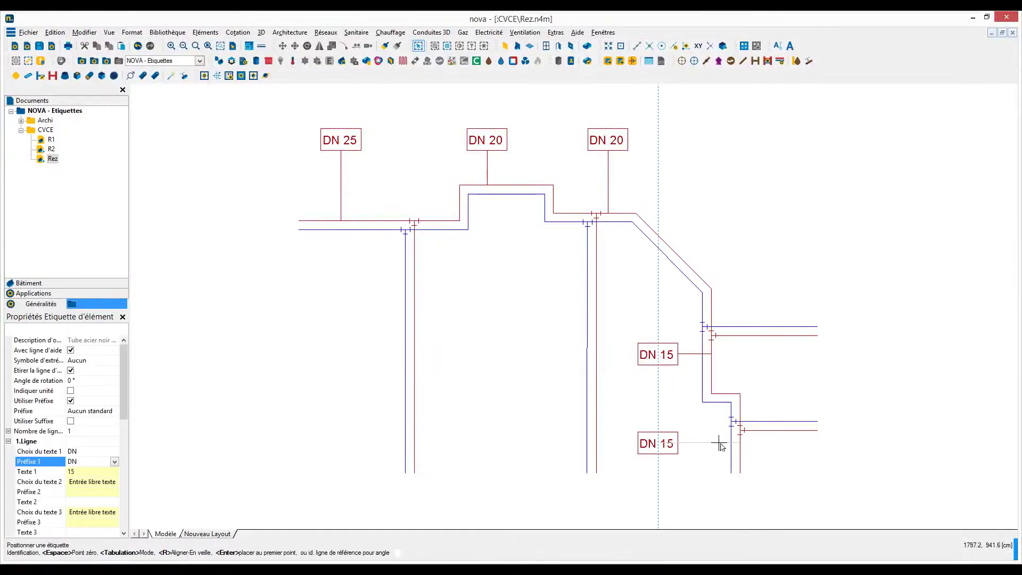
pyautogui.click(677, 449)
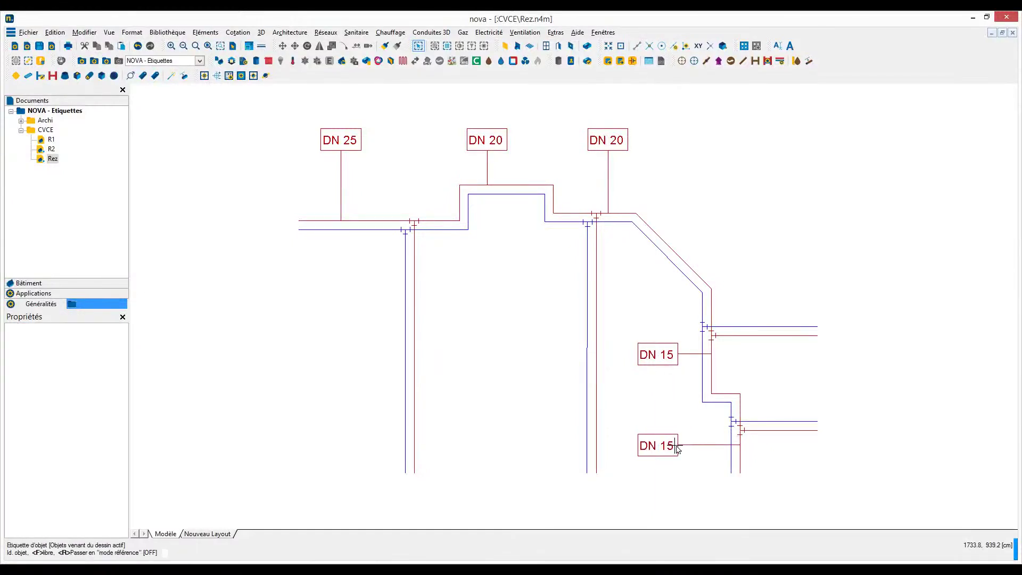
pyautogui.press('Escape')
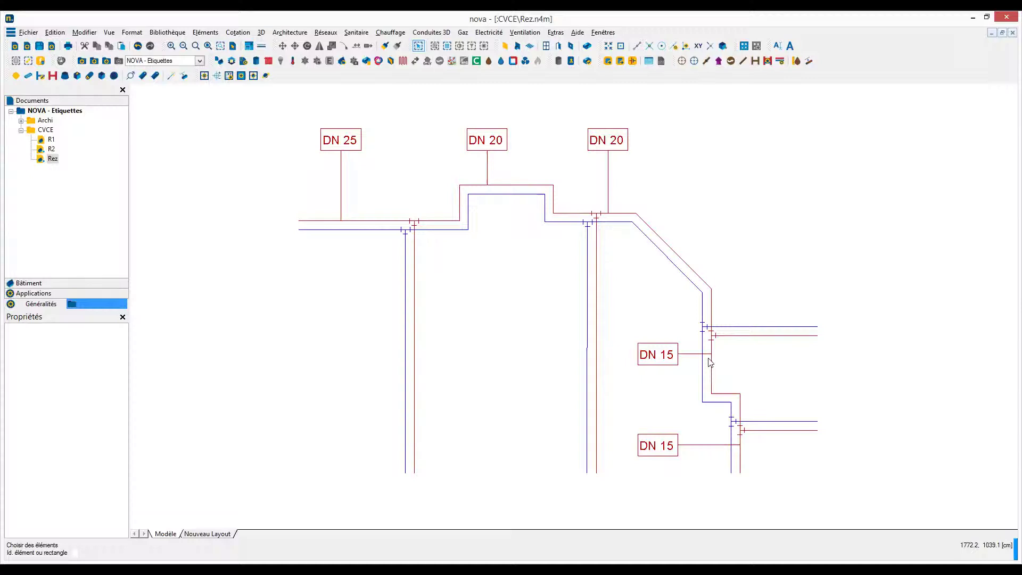
# - Interrupt the display of the blue vertical pipe where the leader line of the upper DN 15 label crosses it
pyautogui.scroll(5, 711, 362)
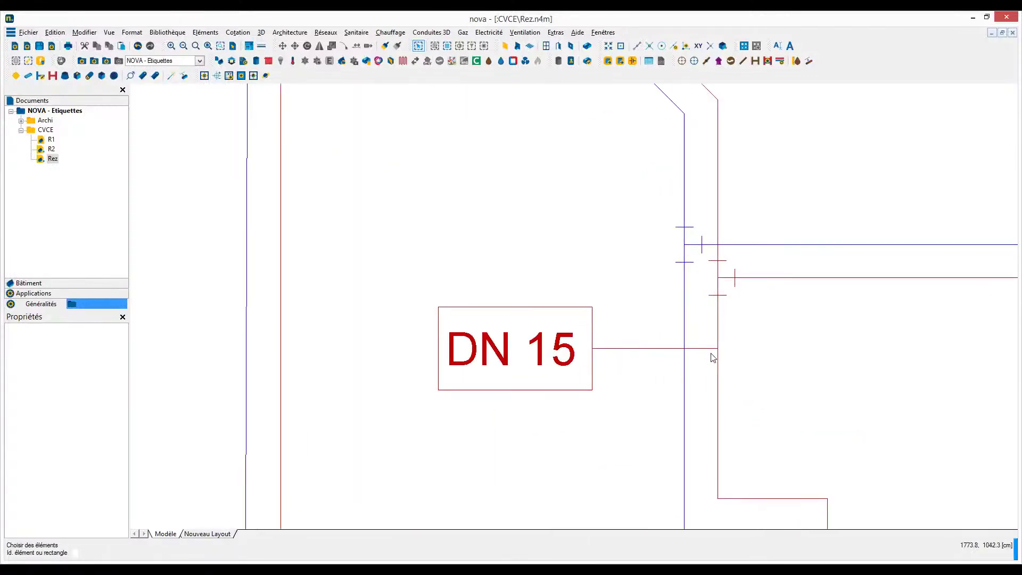
pyautogui.rightClick(684, 331)
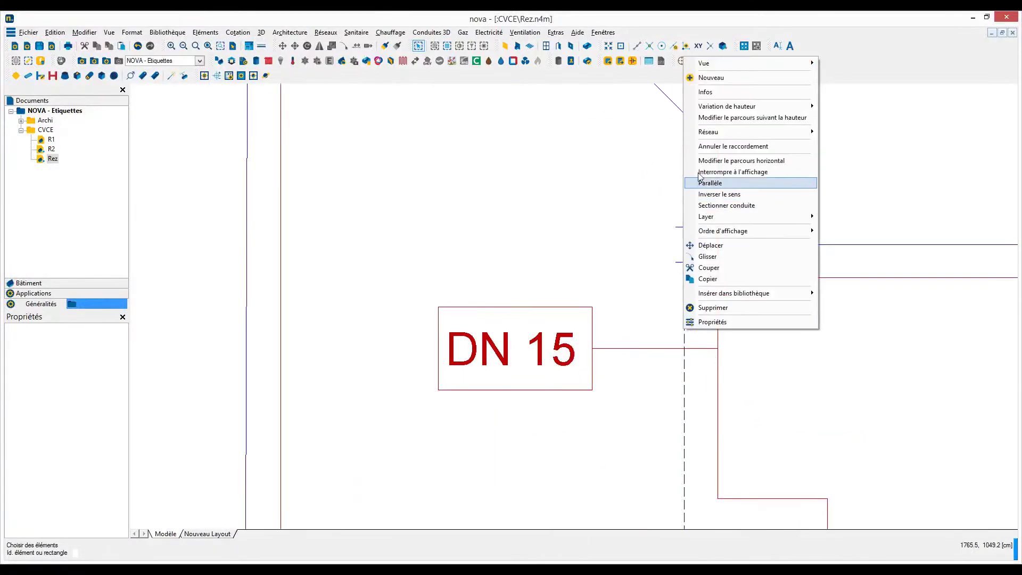
pyautogui.click(740, 160)
pyautogui.click(684, 339)
pyautogui.click(686, 357)
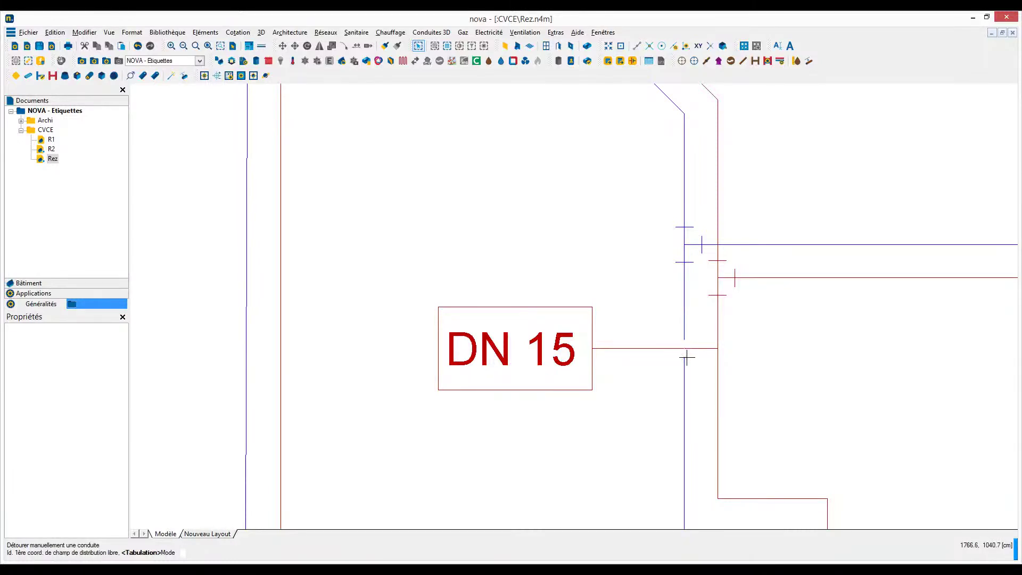
pyautogui.press('Escape')
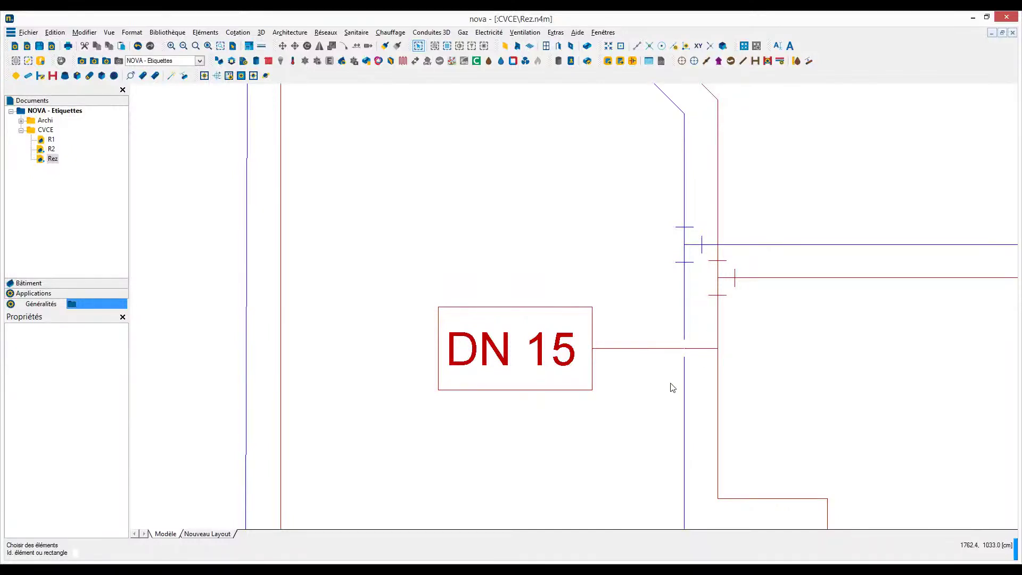
pyautogui.scroll(-6, 653, 422)
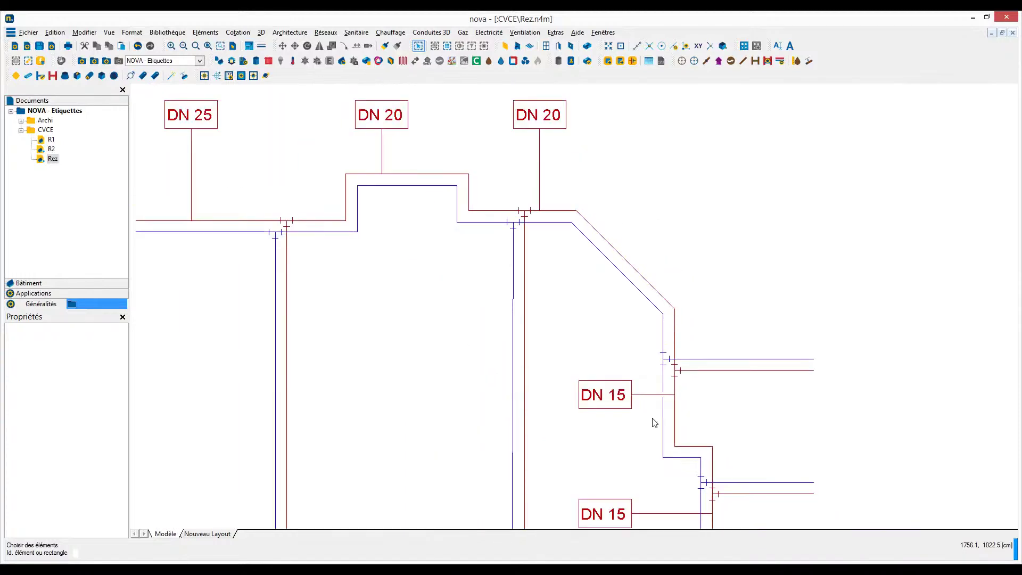
pyautogui.scroll(-2, 642, 361)
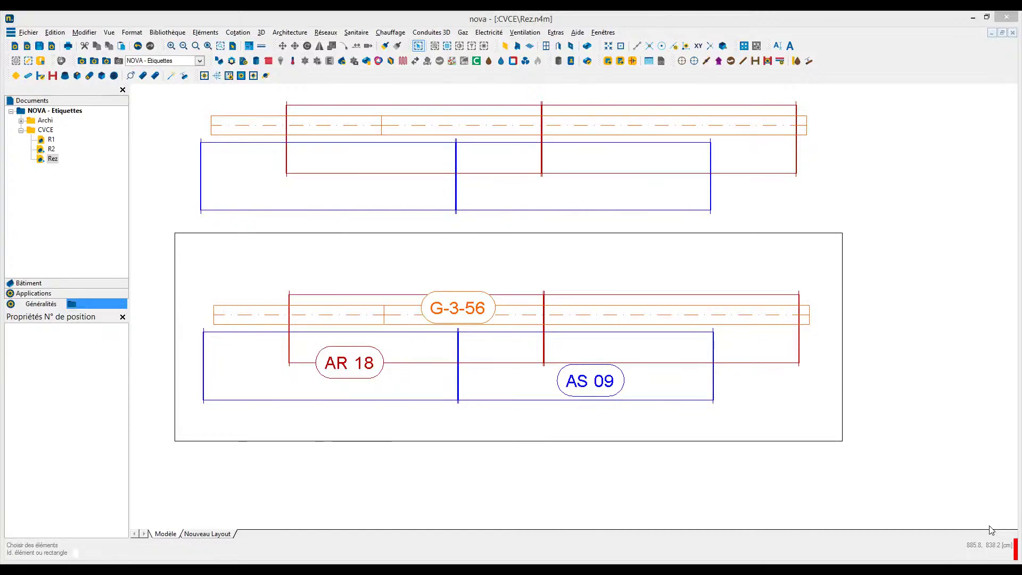
# - Turn on the output of shading surfaces (Sortir surfaces shading) in the properties of the framed view containing the ducts
pyautogui.rightClick(811, 234)
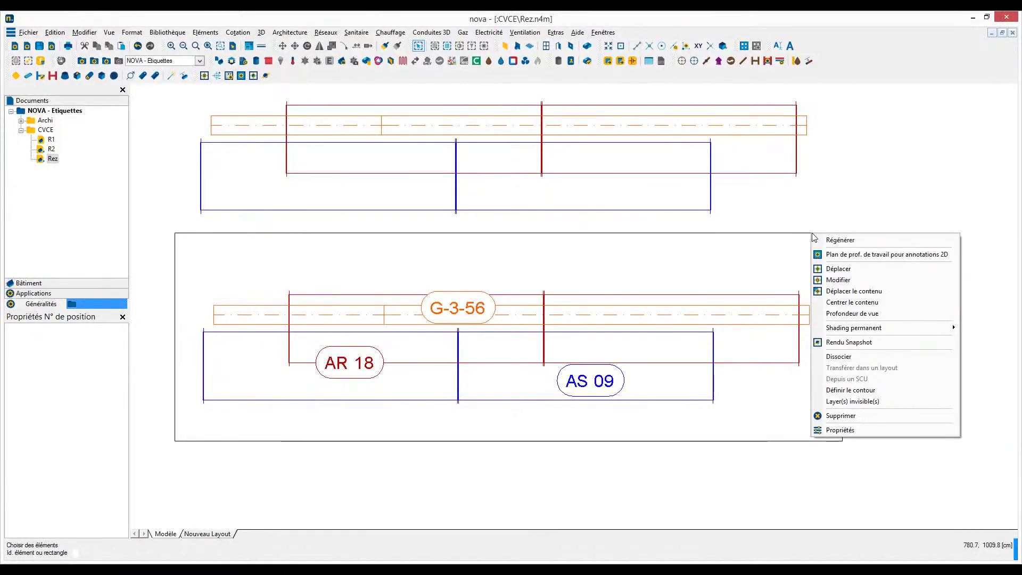
pyautogui.click(829, 431)
pyautogui.click(452, 228)
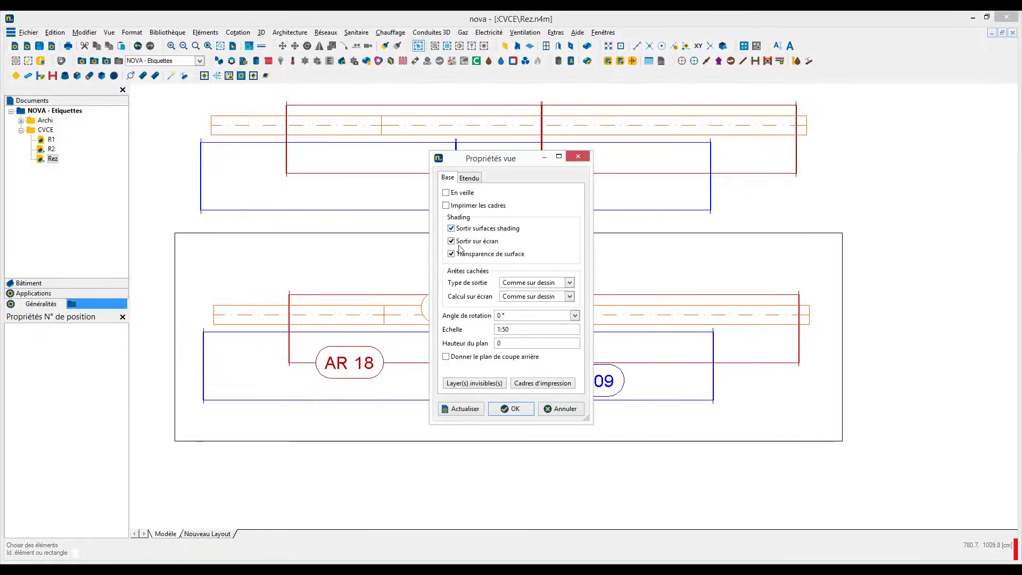
pyautogui.click(510, 409)
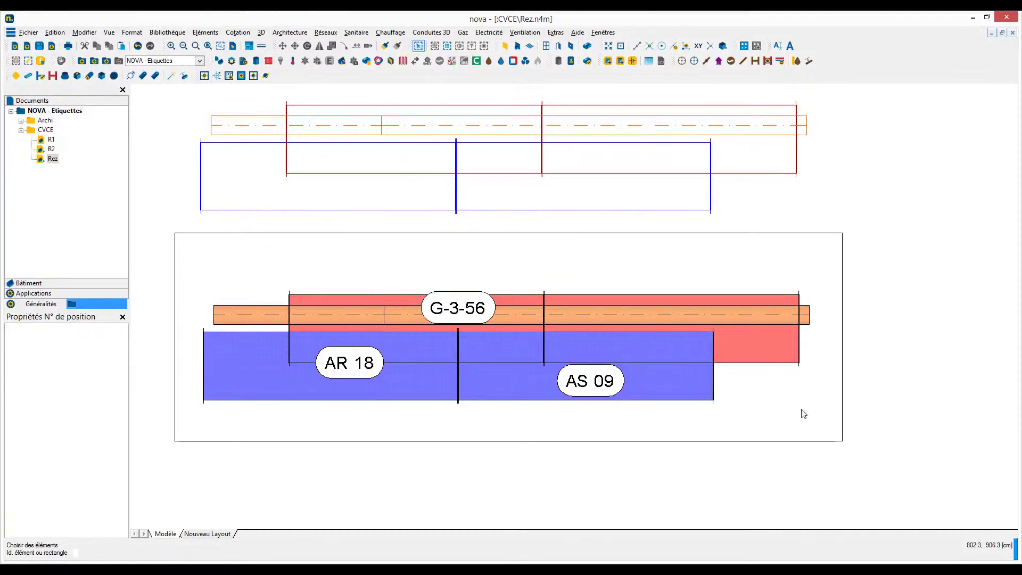
# - Enable the keep-colour option (Conserver couleur) for the position numbers AS 09, AR 18 and G-3-56 in the shaded view
pyautogui.click(592, 383)
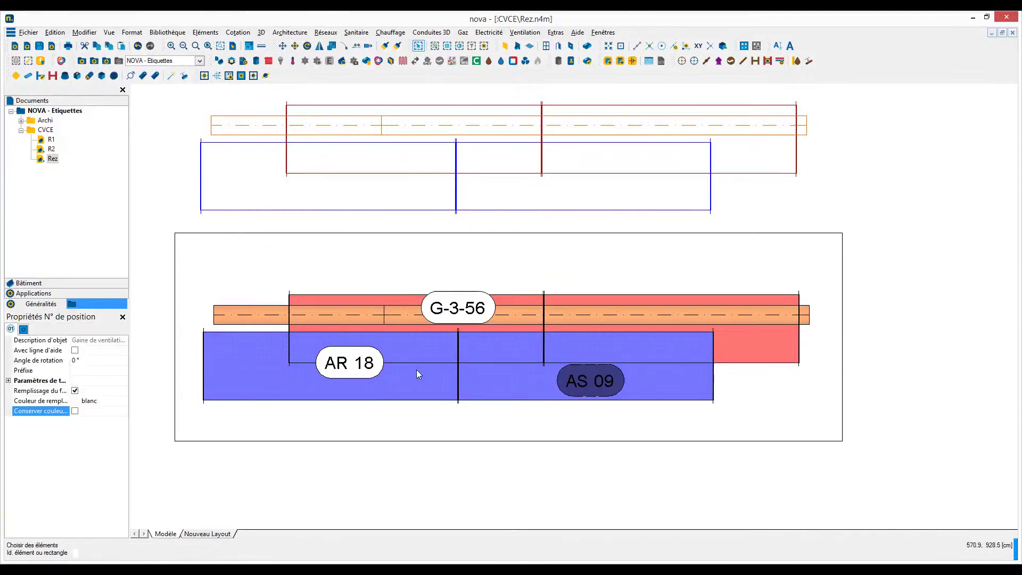
pyautogui.click(353, 365)
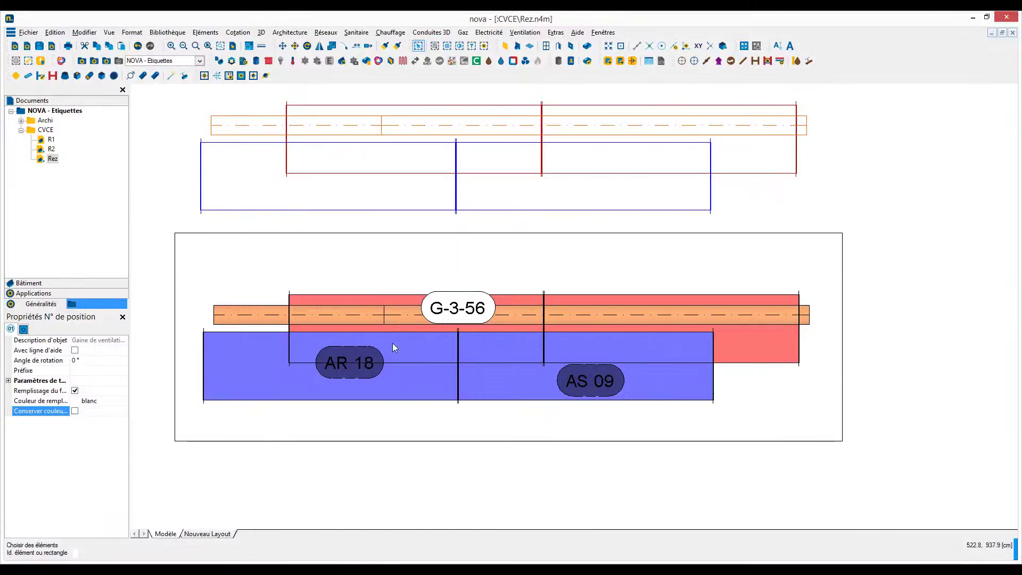
pyautogui.click(448, 305)
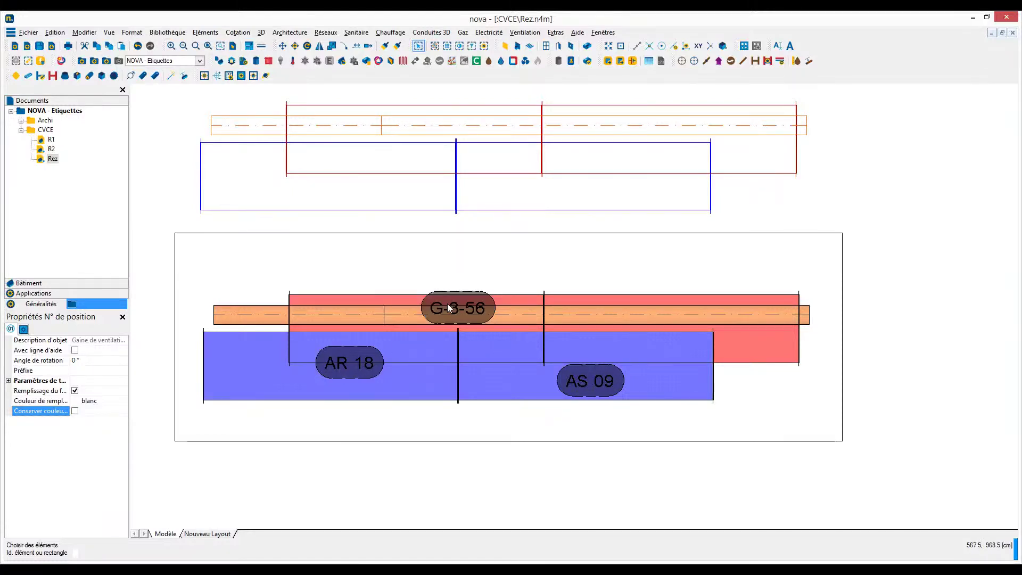
pyautogui.click(74, 412)
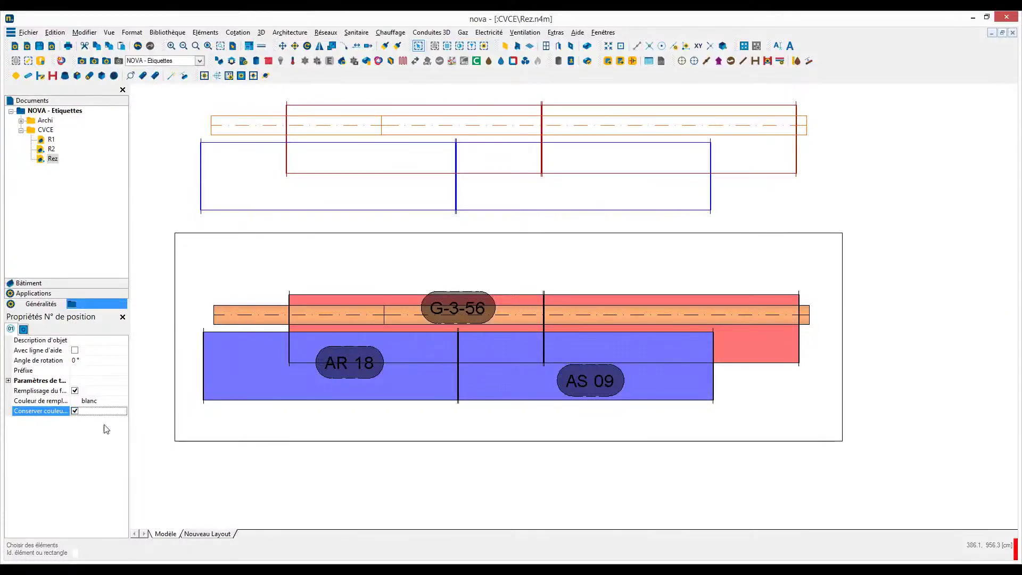
pyautogui.click(911, 409)
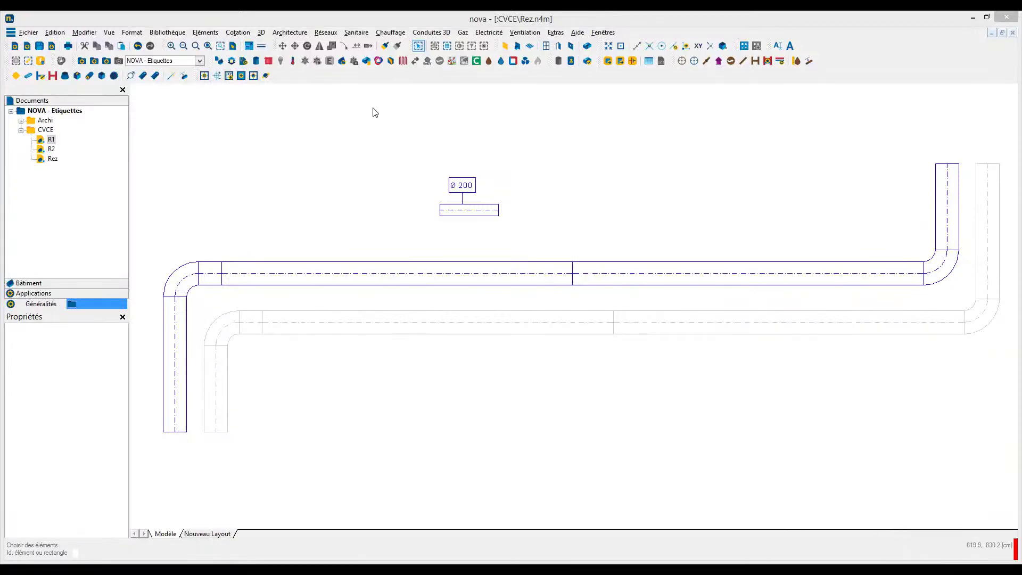
# - Create a new label from the Ø 200 label for the grey reference duct's first long section, using reference mode and placing it below
pyautogui.rightClick(478, 186)
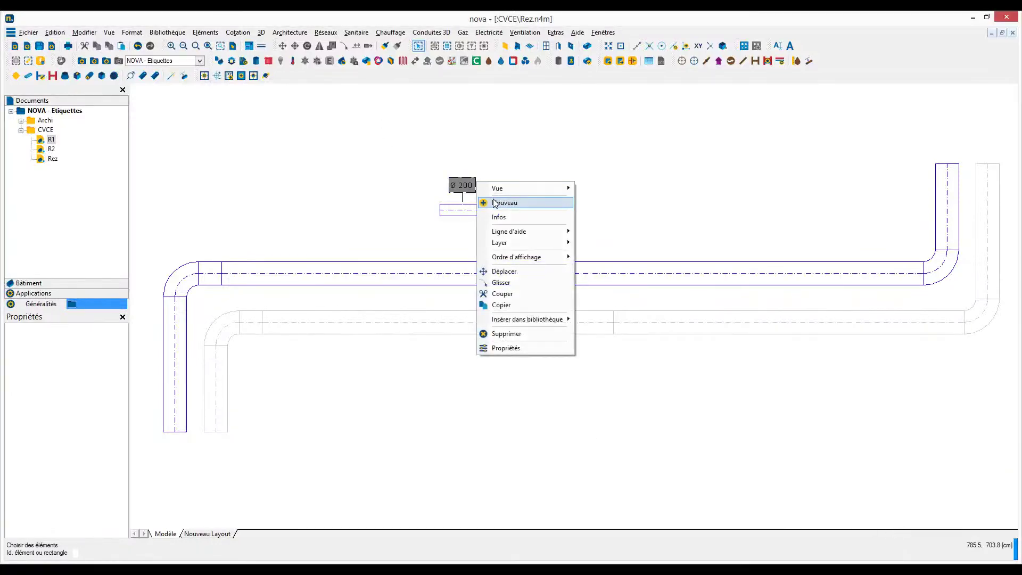
pyautogui.click(495, 203)
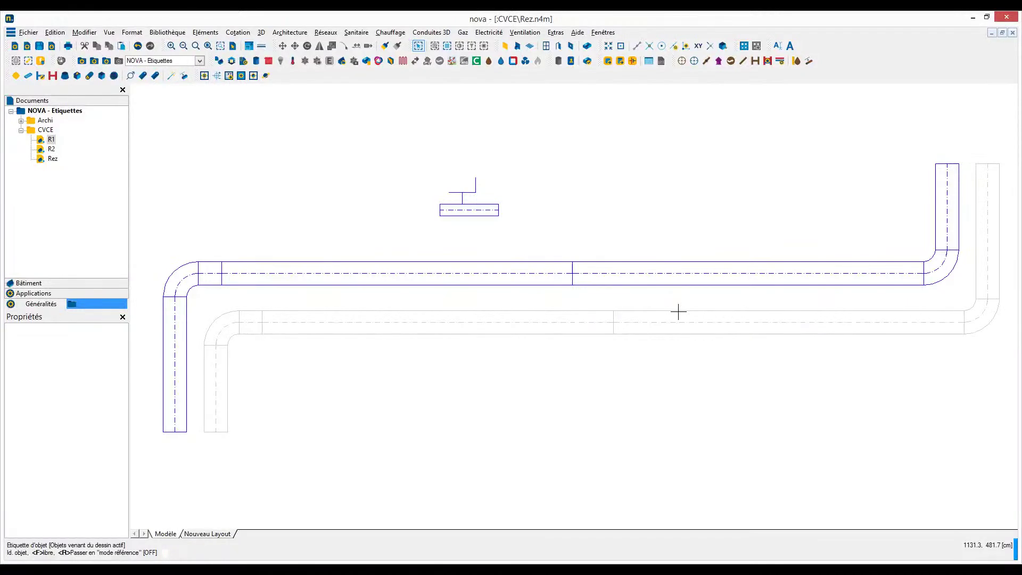
pyautogui.press('r')
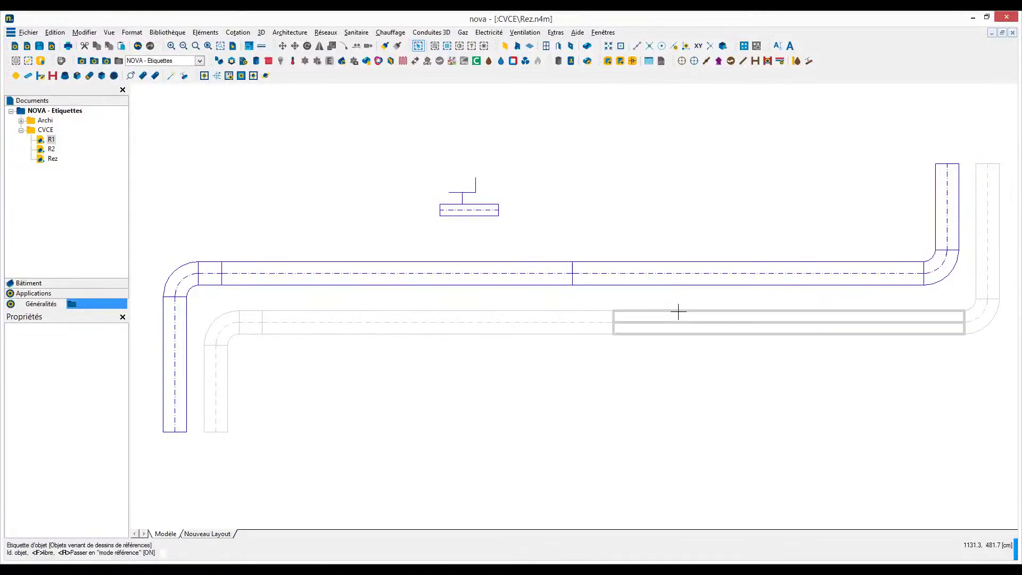
pyautogui.click(495, 334)
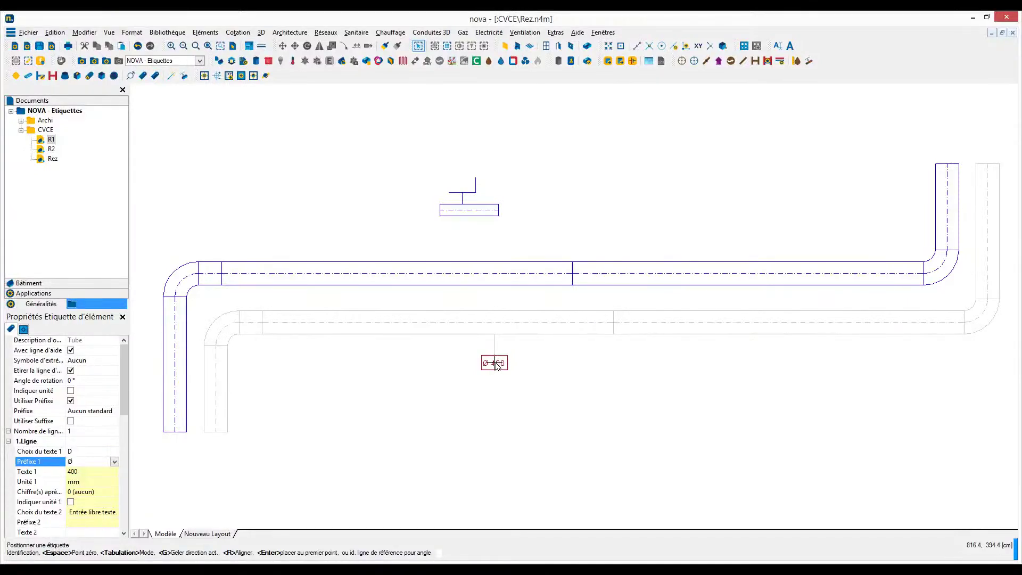
pyautogui.click(497, 365)
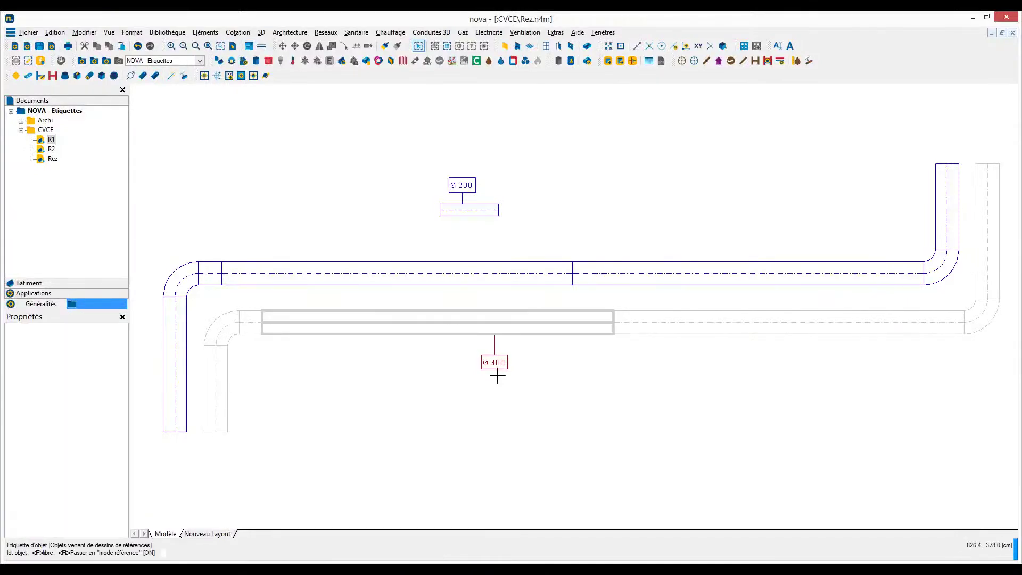
# - Create another label from the Ø 400 label and place it below the grey reference duct's second long section
pyautogui.rightClick(496, 367)
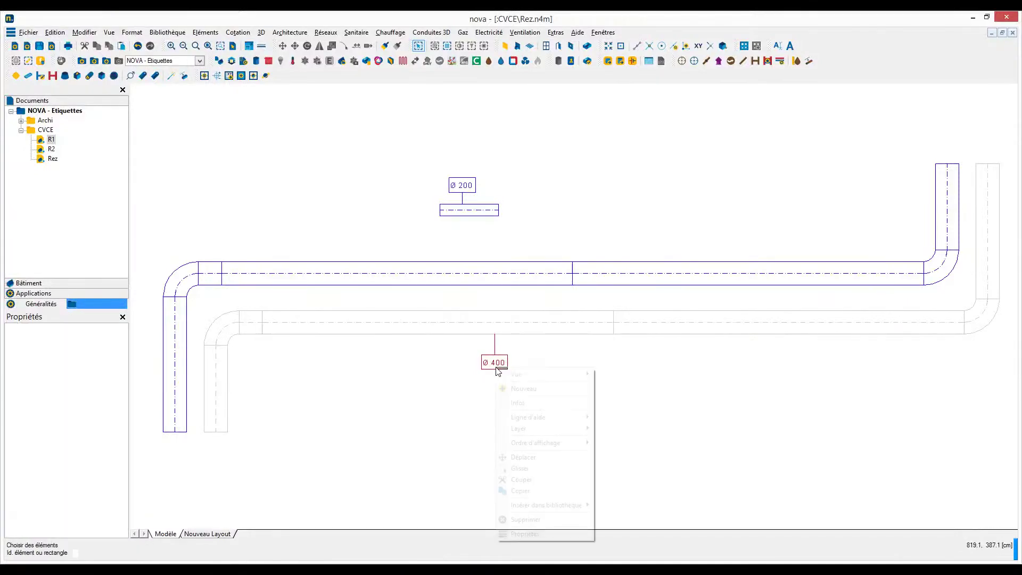
pyautogui.click(521, 388)
pyautogui.click(675, 377)
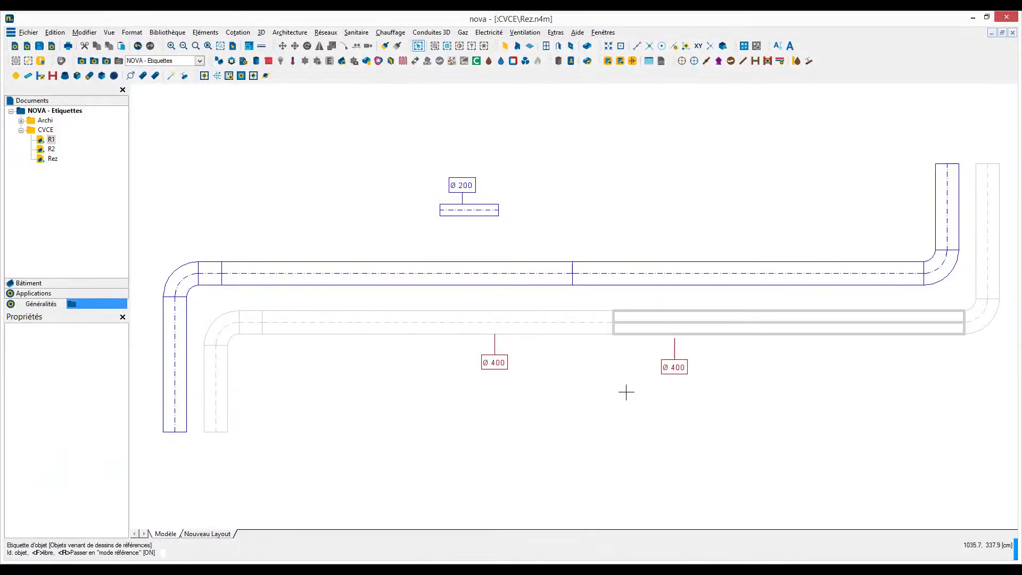
pyautogui.press('Escape')
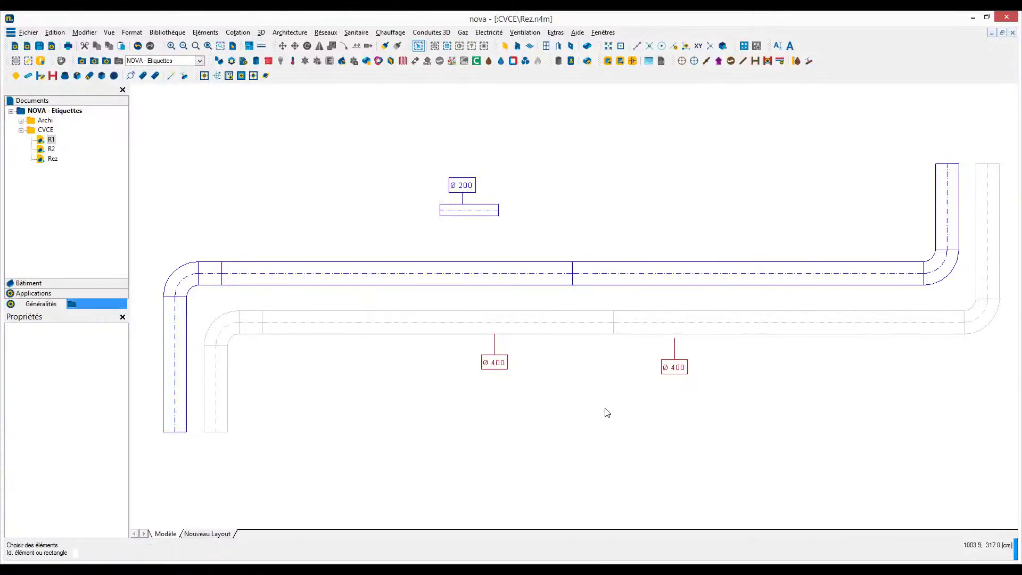
# - In the axonometric sanitary view, create a new label from the E 4 label above the upper washbasin of the second riser
pyautogui.moveTo(607, 445); pyautogui.dragTo(564, 283, button='middle')
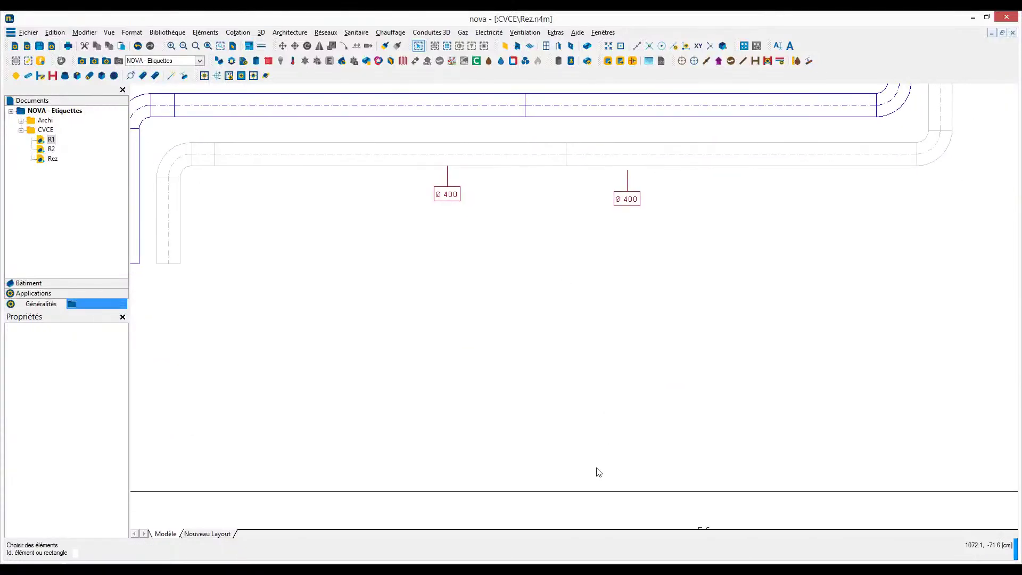
pyautogui.moveTo(598, 472); pyautogui.dragTo(557, 299, button='middle')
pyautogui.moveTo(623, 429)
pyautogui.mouseDown(button='middle')
pyautogui.moveTo(597, 407)
pyautogui.moveTo(550, 269)
pyautogui.mouseUp(button='middle')
pyautogui.moveTo(603, 358)
pyautogui.mouseDown(button='middle')
pyautogui.moveTo(569, 258)
pyautogui.moveTo(568, 280)
pyautogui.mouseUp(button='middle')
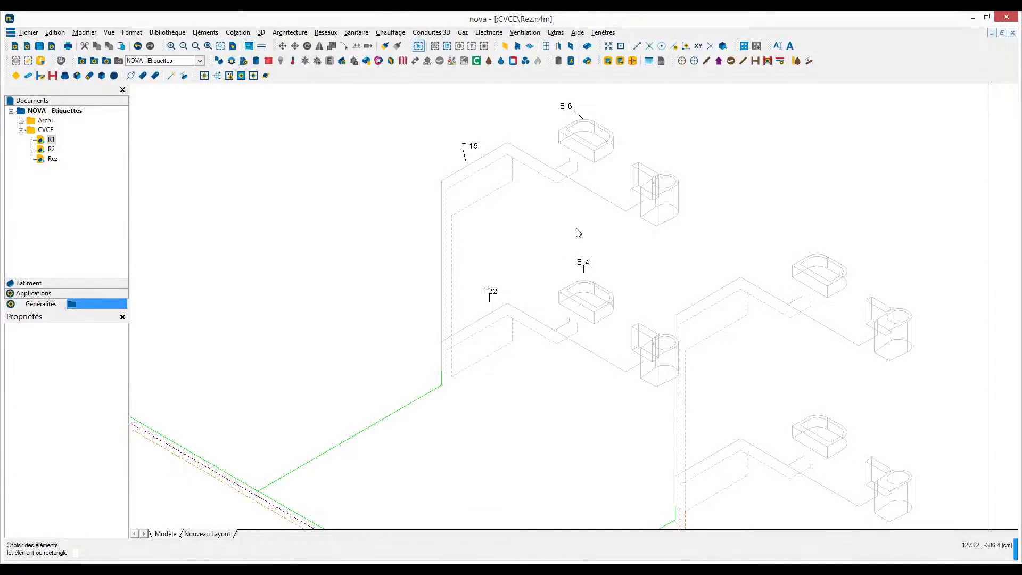
pyautogui.rightClick(581, 260)
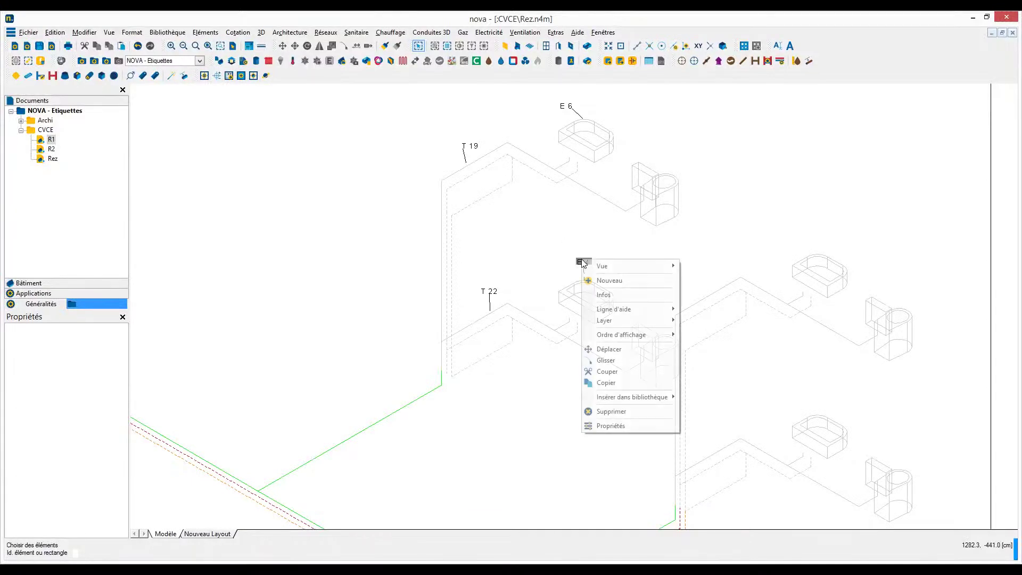
pyautogui.click(607, 280)
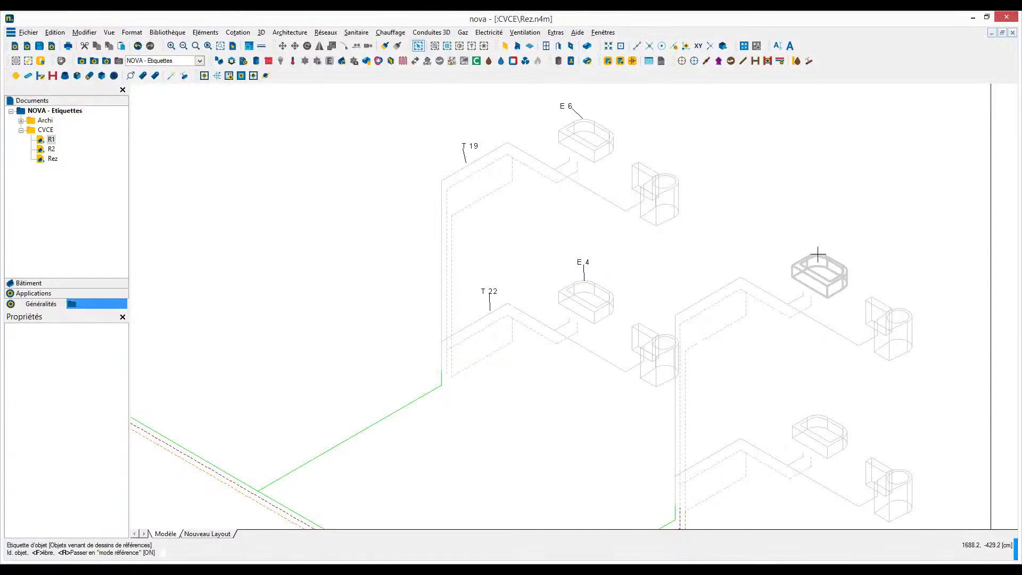
pyautogui.click(818, 243)
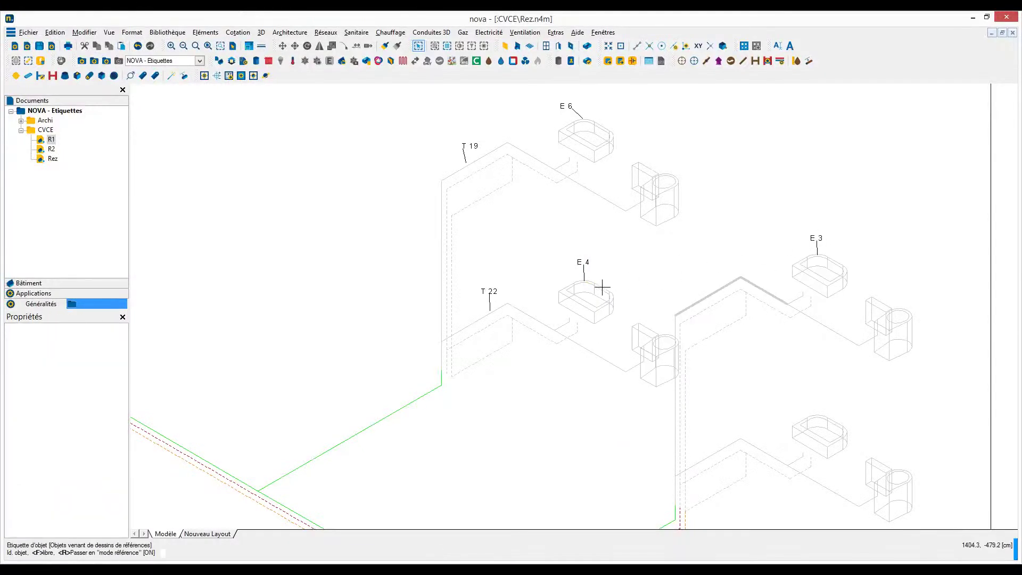
# - Create a new label from the T 22 label for the upper branch pipe of the second riser
pyautogui.rightClick(484, 293)
pyautogui.click(509, 311)
pyautogui.click(707, 281)
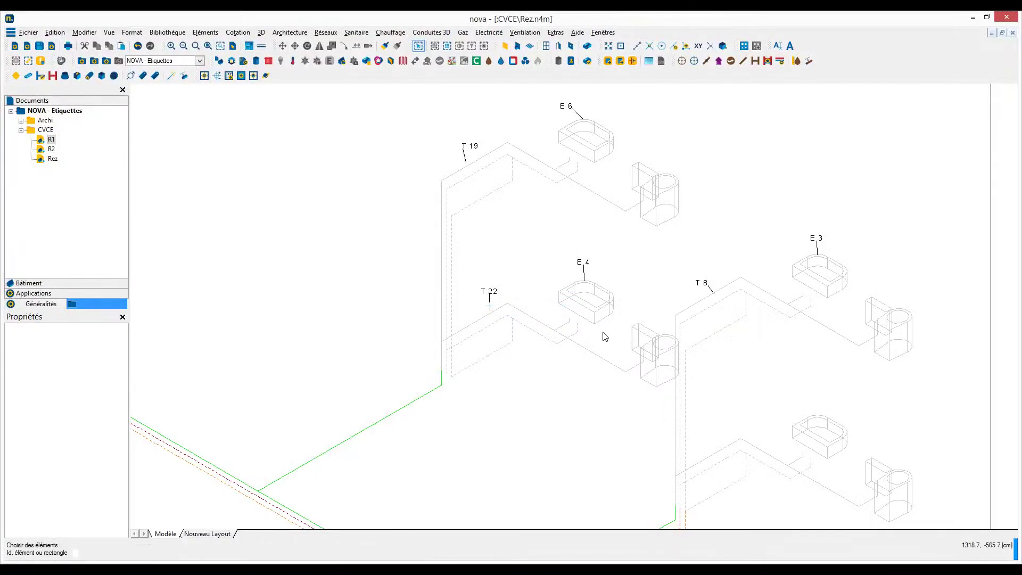